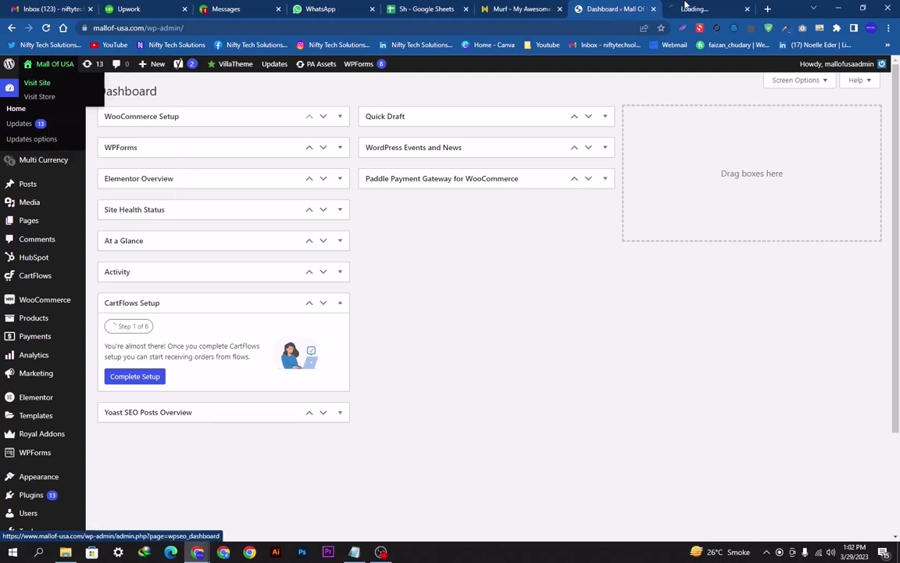
- Open the Mall of USA store's Shoes category and add the Womens Mens memory foam winter slippers to the cart
{"action": "left_click", "coordinate": [707, 9]}
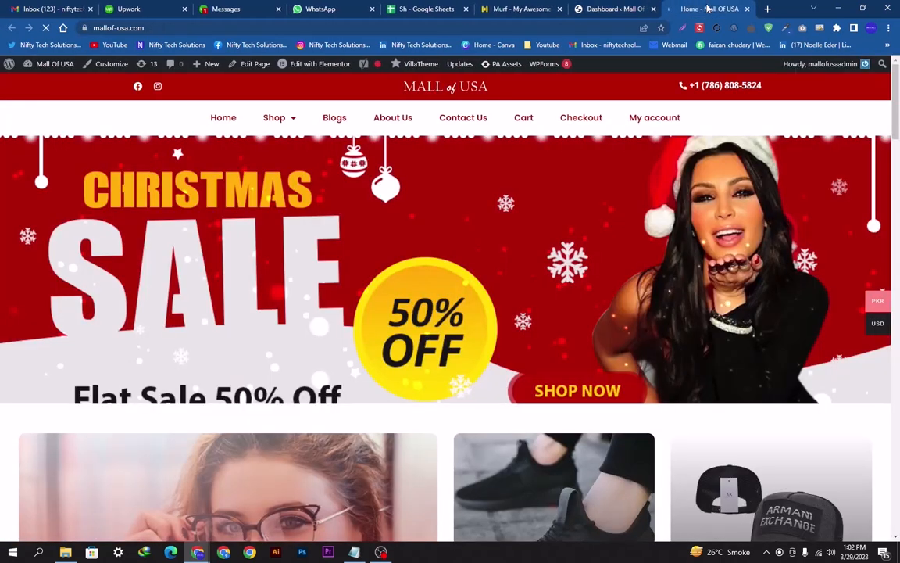
{"action": "mouse_move", "coordinate": [295, 125]}
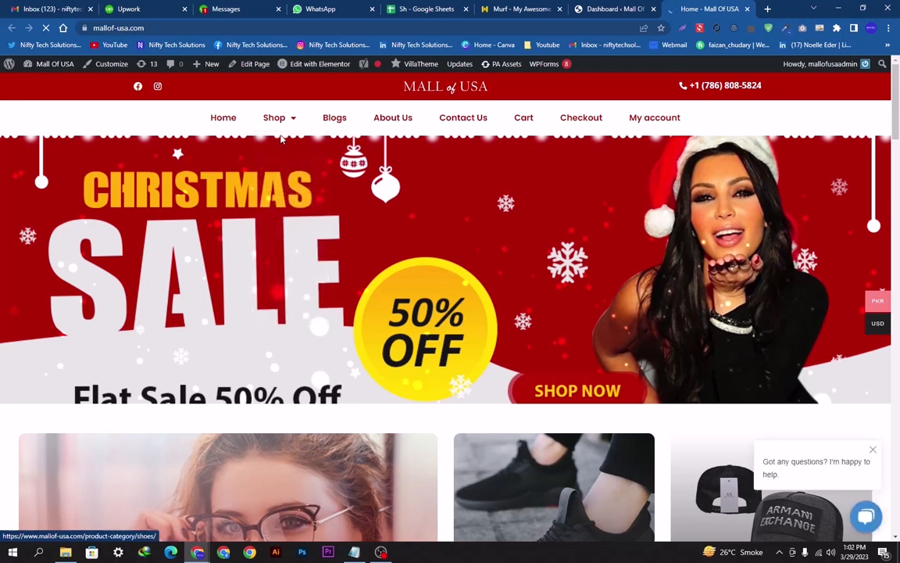
{"action": "left_click", "coordinate": [280, 169]}
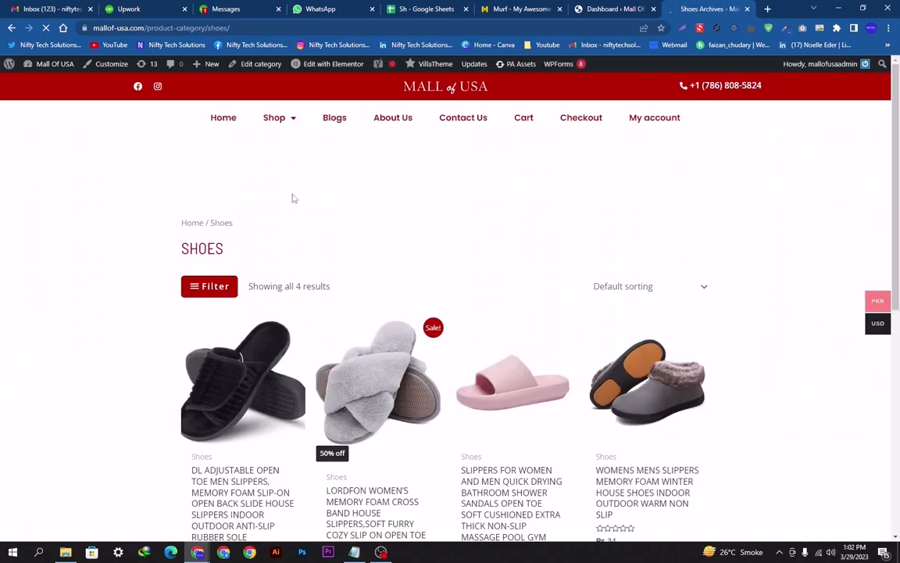
{"action": "left_click", "coordinate": [648, 399]}
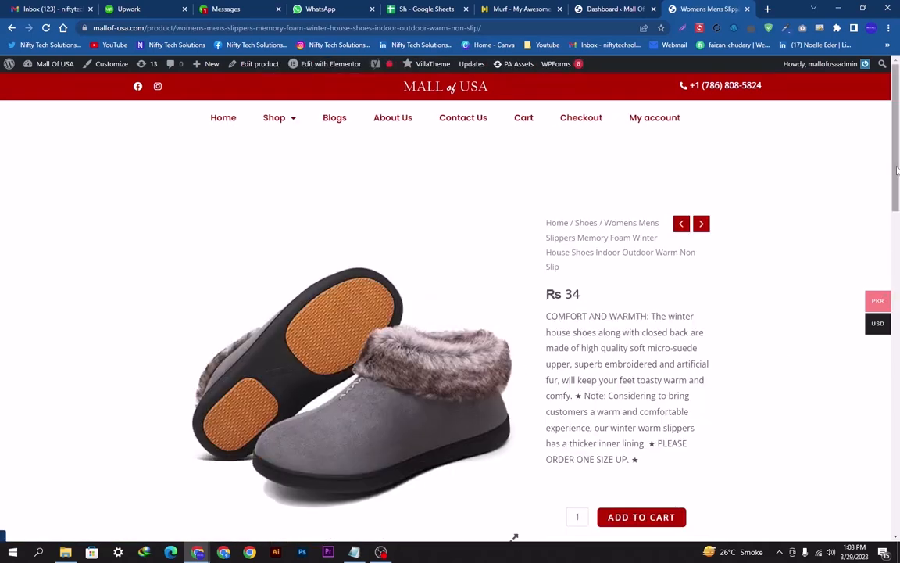
{"action": "left_click_drag", "start_coordinate": [896, 177], "coordinate": [896, 223]}
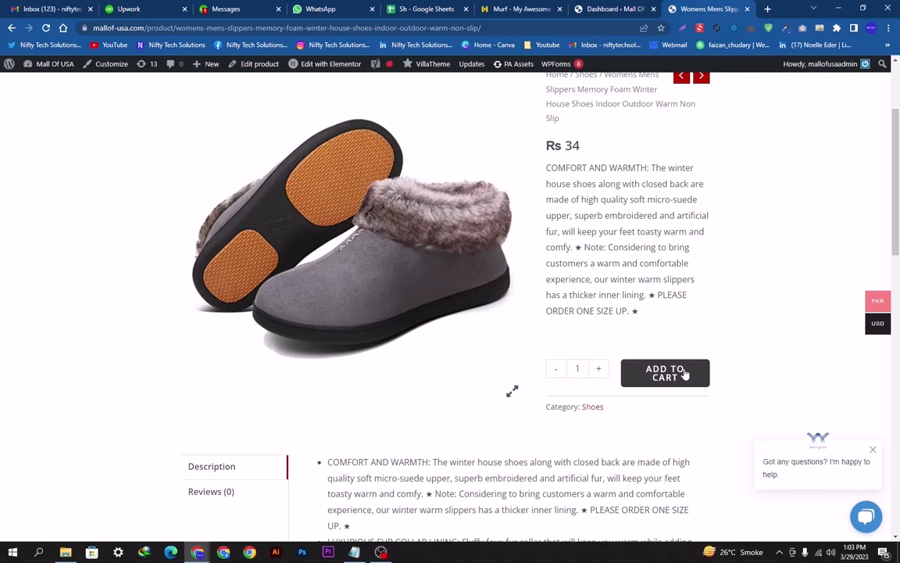
{"action": "left_click", "coordinate": [685, 374]}
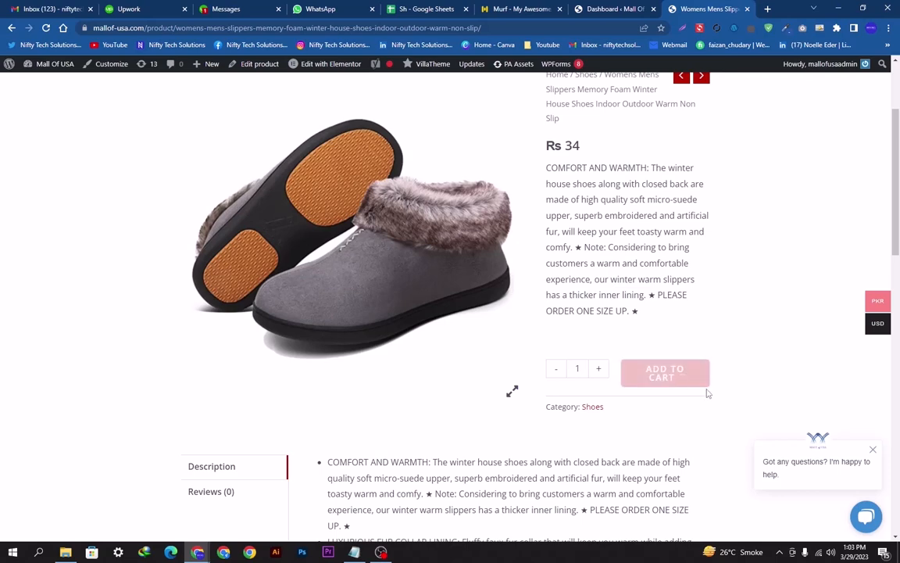
- Review the store's cart page and open it for editing with Elementor in a separate browser tab
{"action": "scroll", "coordinate": [707, 393], "scroll_direction": "up", "scroll_amount": 3}
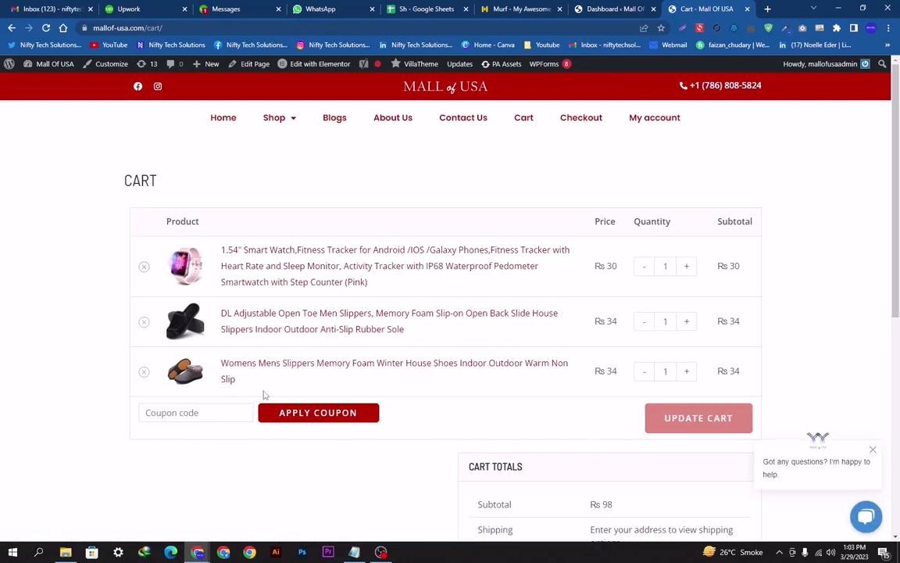
{"action": "scroll", "coordinate": [875, 157], "scroll_direction": "down", "scroll_amount": 5}
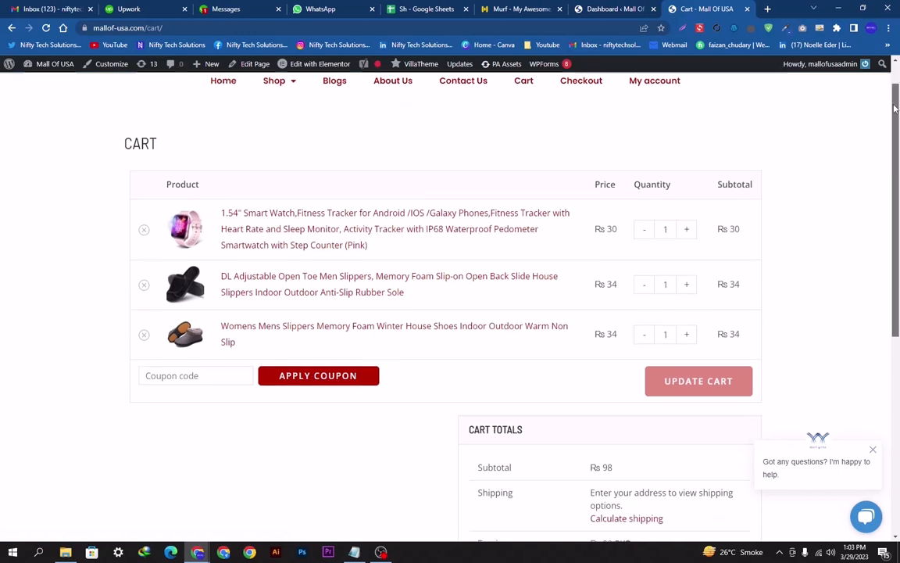
{"action": "scroll", "coordinate": [879, 235], "scroll_direction": "up", "scroll_amount": 2}
{"action": "scroll", "coordinate": [881, 194], "scroll_direction": "up", "scroll_amount": 3}
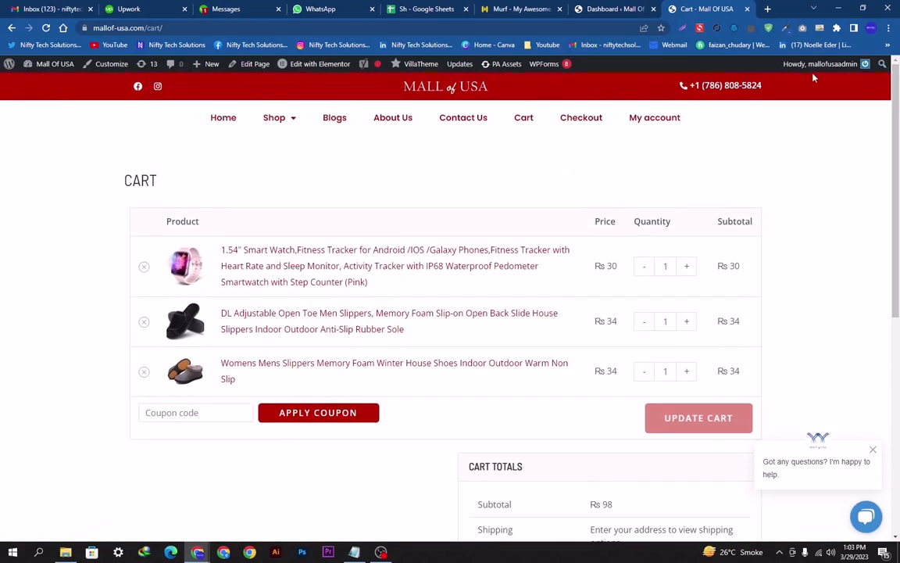
{"action": "right_click", "coordinate": [260, 72]}
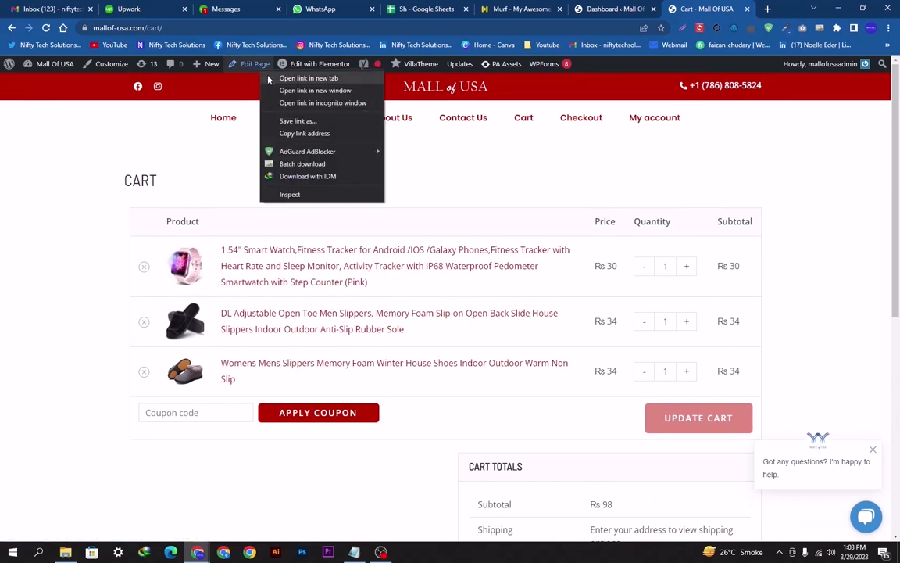
{"action": "left_click", "coordinate": [297, 79]}
{"action": "left_click", "coordinate": [723, 7]}
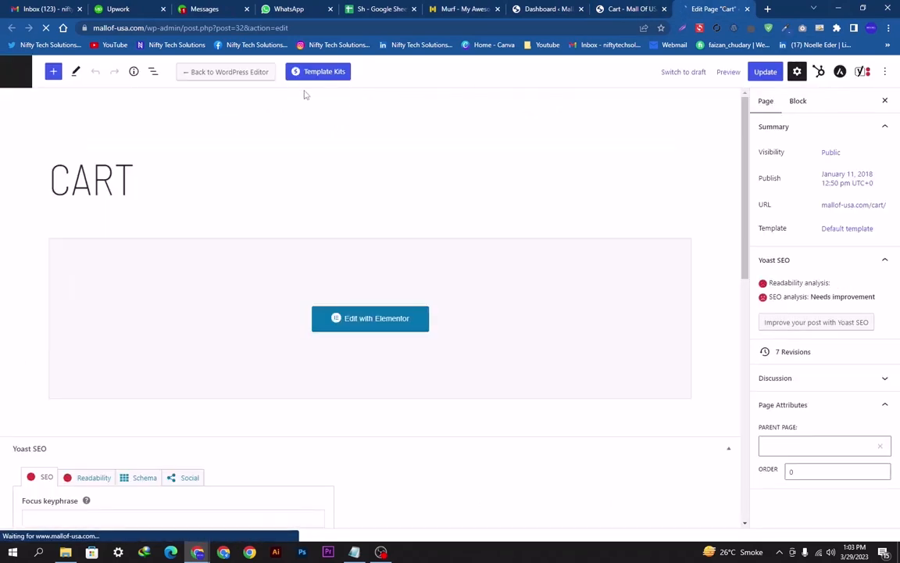
{"action": "left_click", "coordinate": [379, 326]}
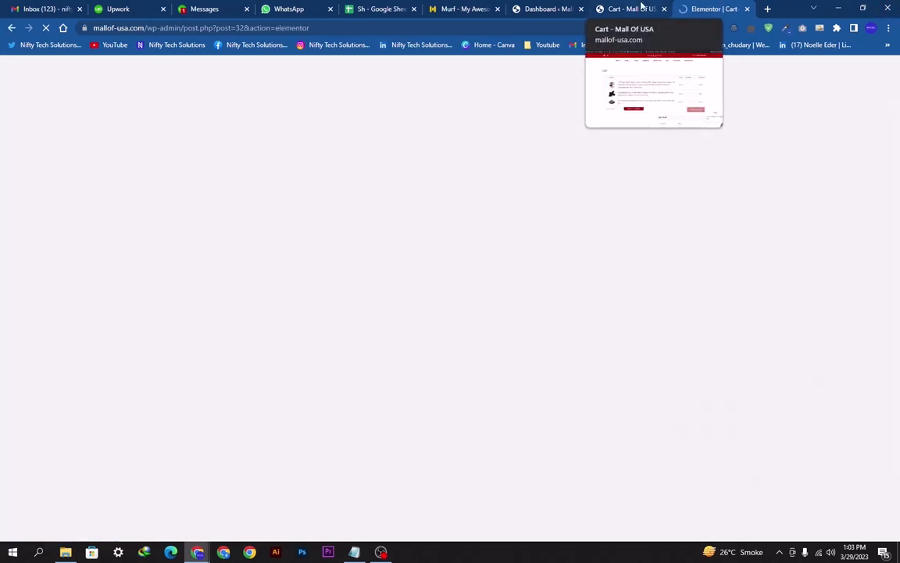
{"action": "left_click", "coordinate": [642, 8]}
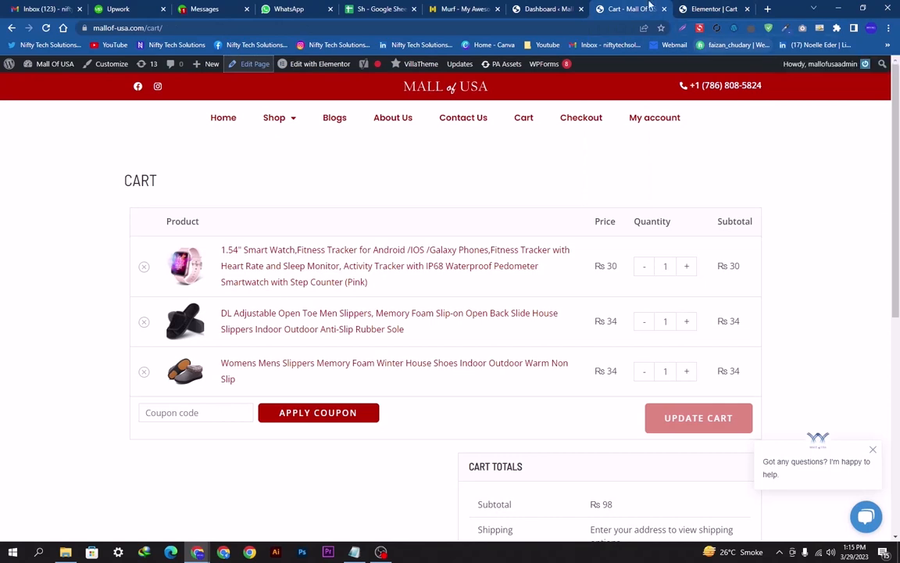
{"action": "left_click", "coordinate": [720, 8]}
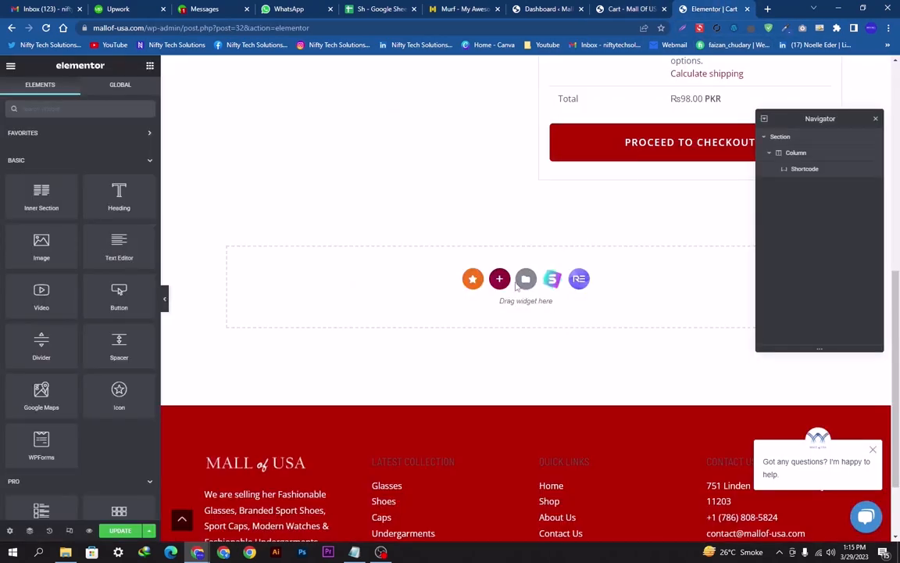
- Add a single-column section below the existing cart and place the standard Cart widget in it, not the Royal Addons one
{"action": "left_click", "coordinate": [499, 279]}
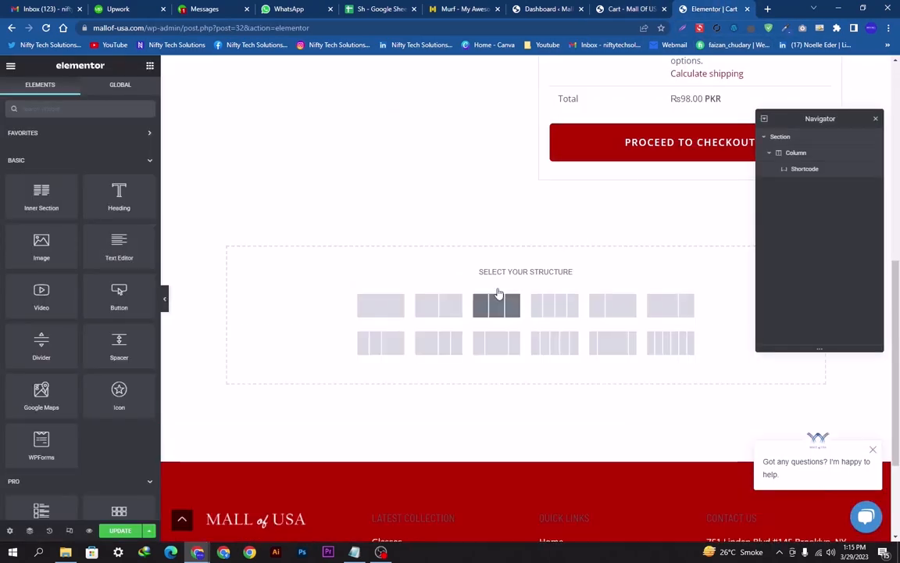
{"action": "left_click", "coordinate": [380, 306]}
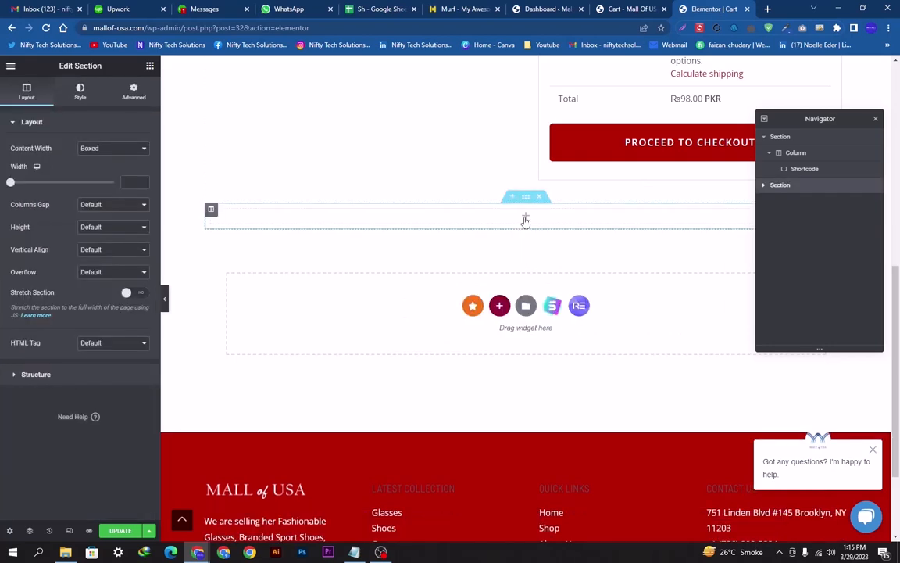
{"action": "left_click", "coordinate": [526, 219]}
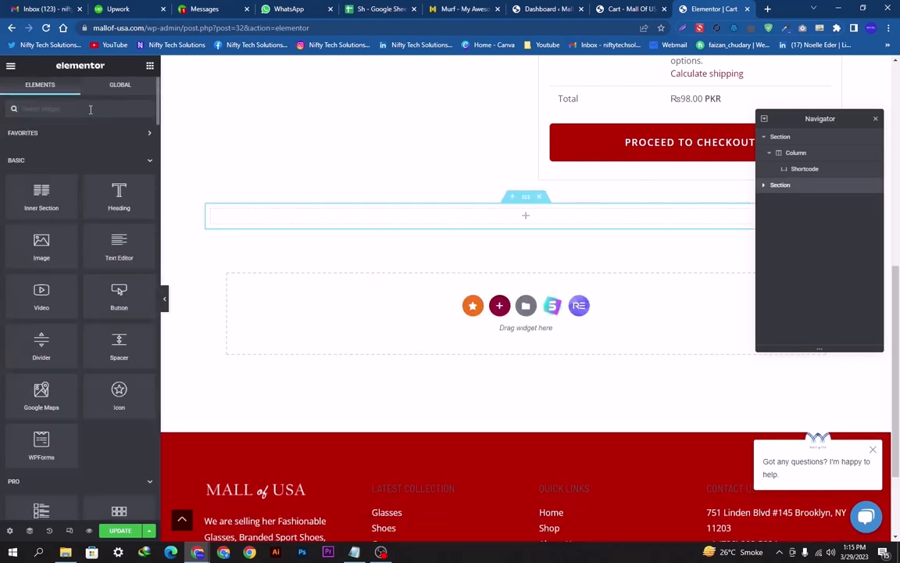
{"action": "type", "text": "cart"}
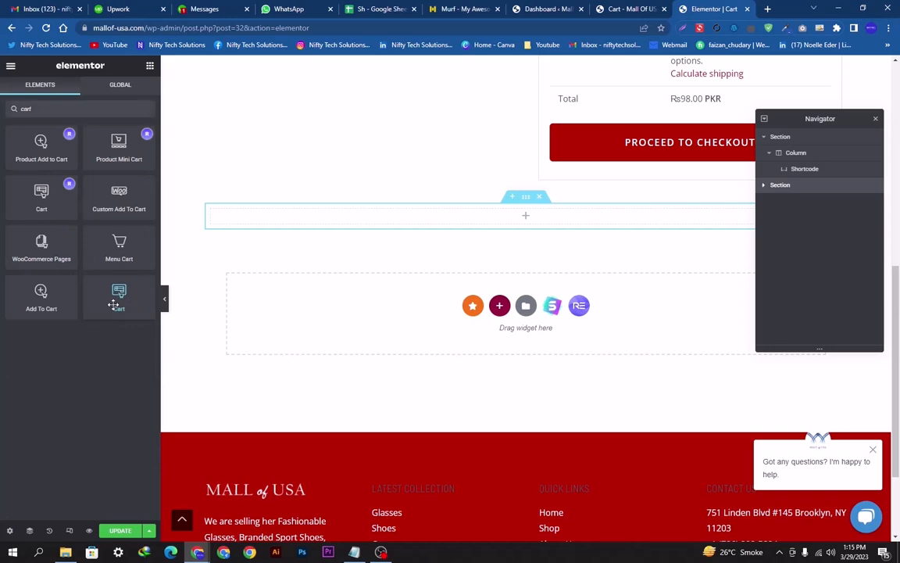
{"action": "left_click_drag", "start_coordinate": [114, 305], "coordinate": [236, 197]}
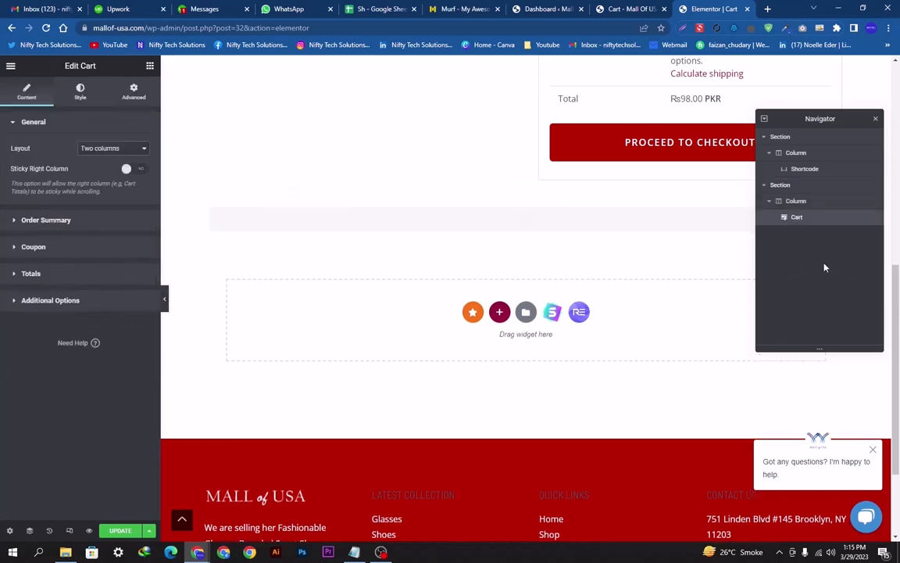
{"action": "scroll", "coordinate": [500, 293], "scroll_direction": "down", "scroll_amount": 6}
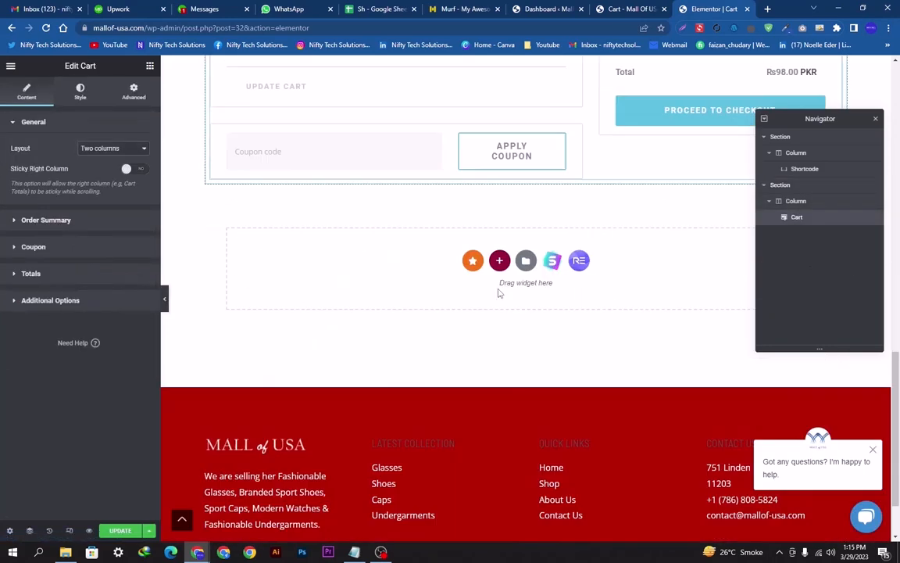
{"action": "scroll", "coordinate": [500, 293], "scroll_direction": "up", "scroll_amount": 5}
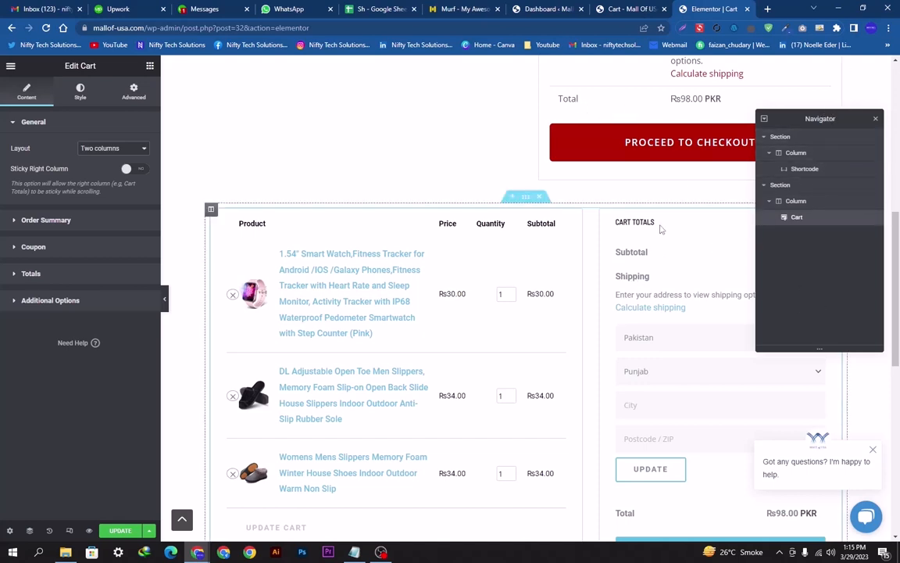
- Move the Navigator off the cart preview and close it
{"action": "left_click_drag", "start_coordinate": [838, 115], "coordinate": [117, 294]}
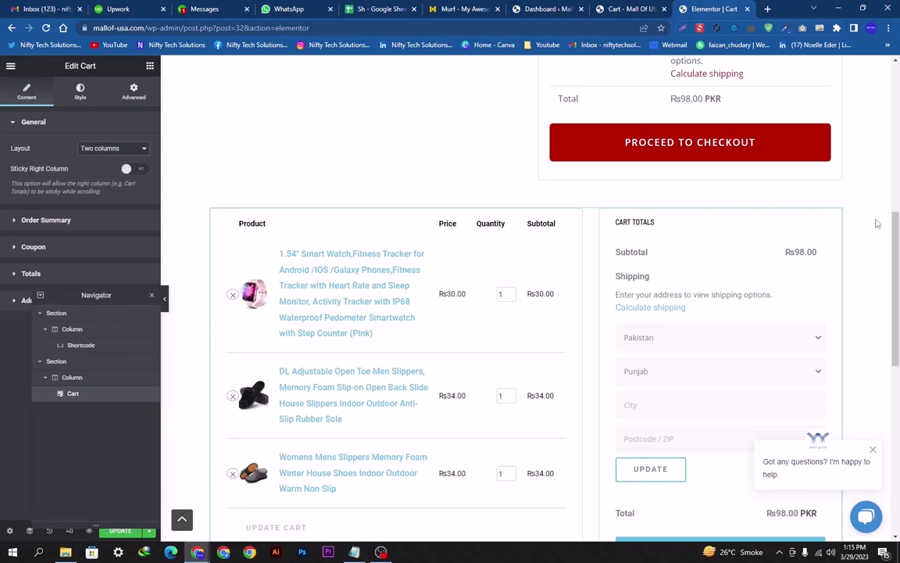
{"action": "left_click_drag", "start_coordinate": [896, 225], "coordinate": [896, 229]}
{"action": "left_click_drag", "start_coordinate": [83, 296], "coordinate": [232, 293]}
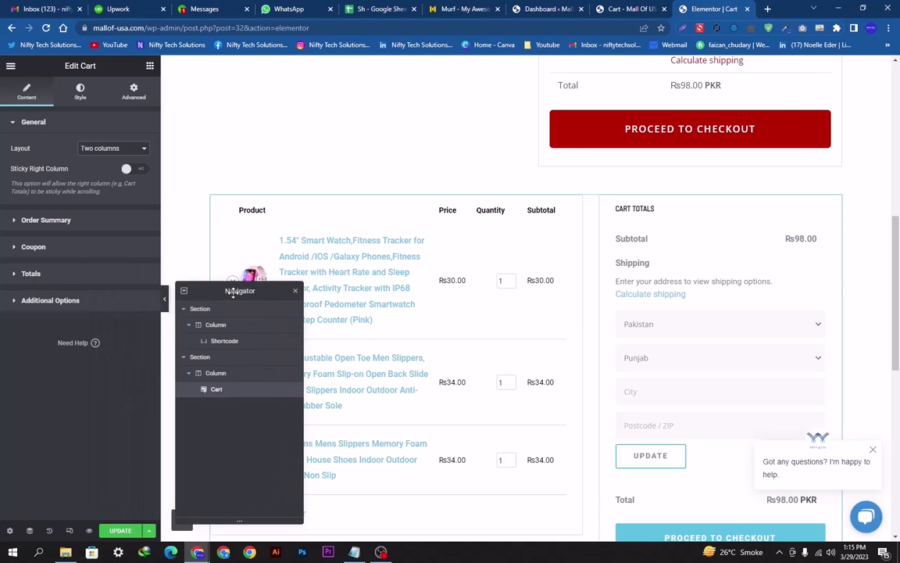
{"action": "left_click", "coordinate": [295, 291]}
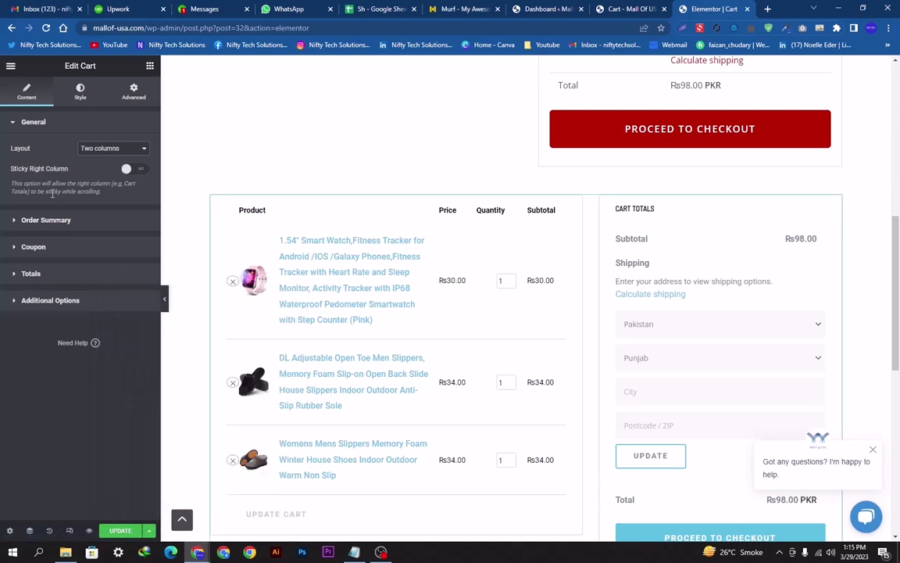
- Try the One column layout on the Cart widget and return it to Two columns
{"action": "left_click", "coordinate": [95, 148]}
{"action": "left_click", "coordinate": [89, 158]}
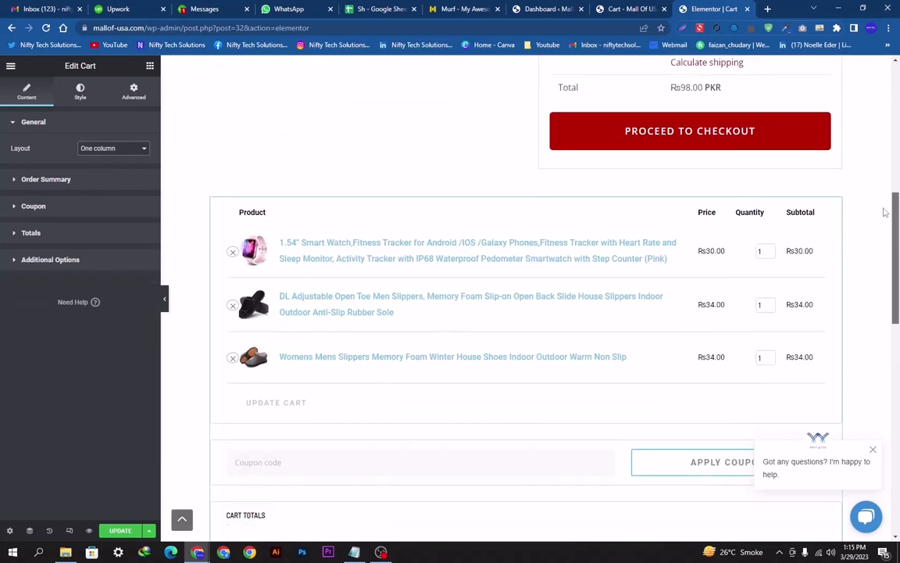
{"action": "left_click_drag", "start_coordinate": [884, 208], "coordinate": [886, 161]}
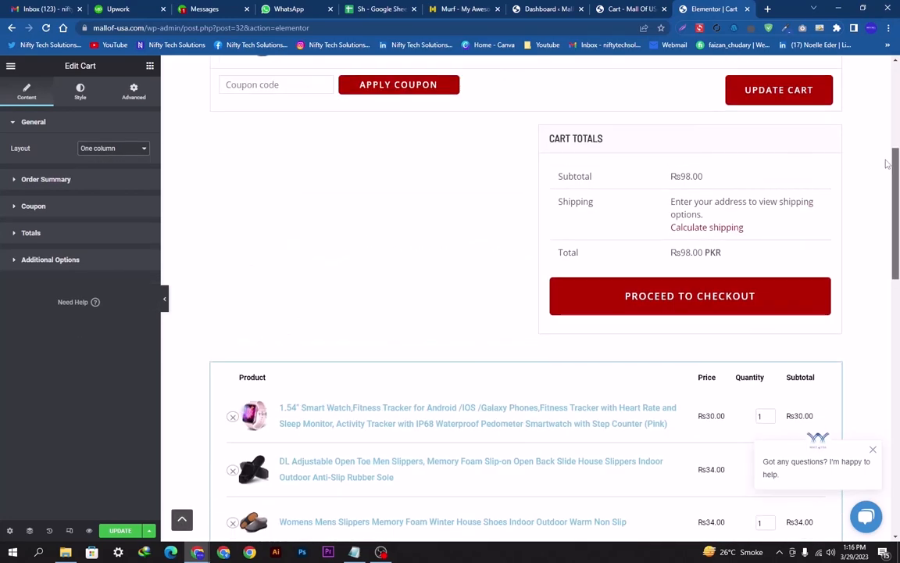
{"action": "left_click", "coordinate": [115, 148]}
{"action": "left_click", "coordinate": [117, 153]}
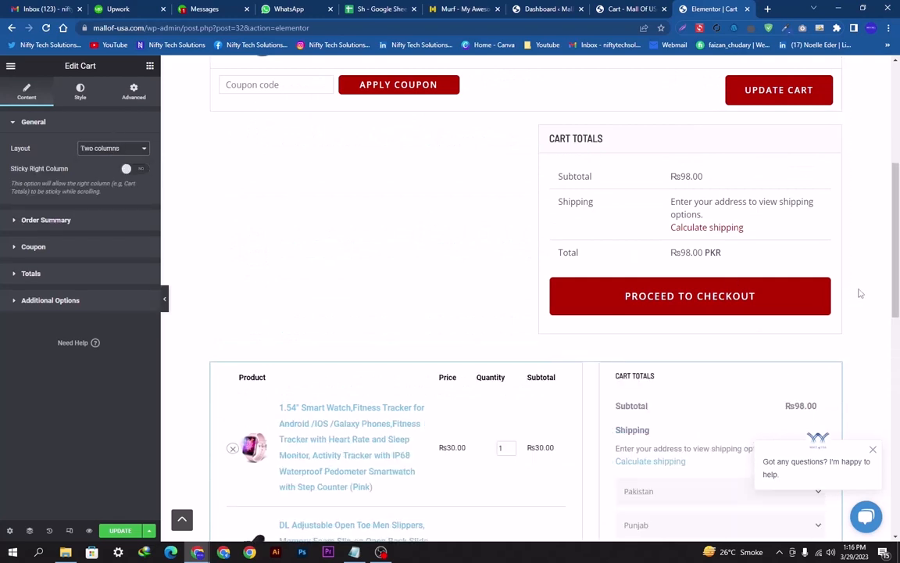
- Try the Sticky Right Column option on the Cart widget and switch it off again
{"action": "left_click_drag", "start_coordinate": [893, 222], "coordinate": [895, 281]}
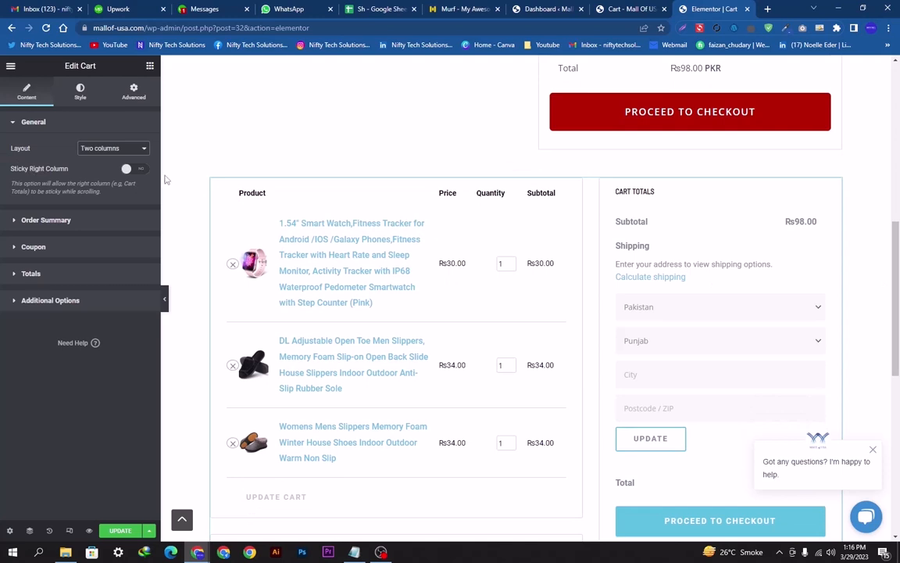
{"action": "left_click", "coordinate": [133, 169]}
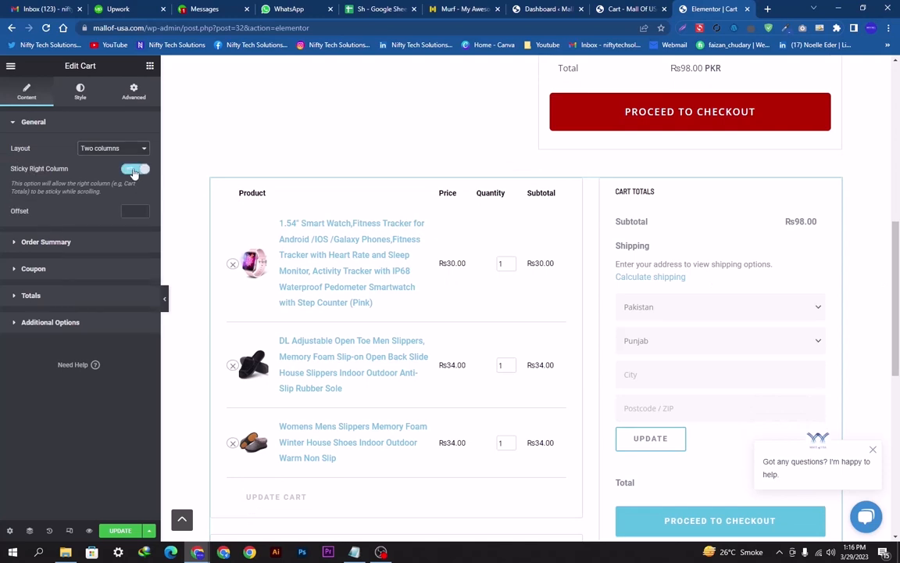
{"action": "left_click", "coordinate": [135, 170]}
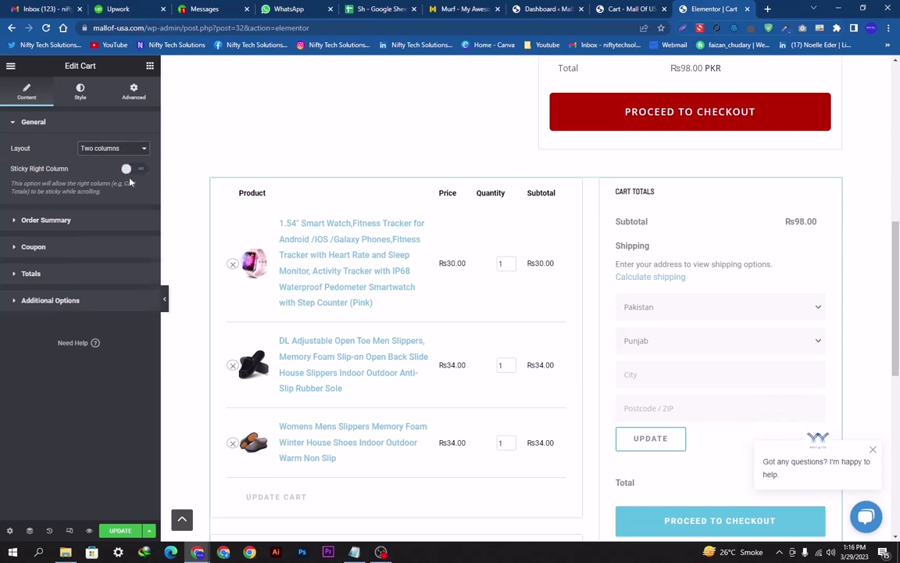
- Examine the Cart widget's Order Summary and Coupon settings, including the button texts and alignment, against the cart preview
{"action": "left_click", "coordinate": [16, 219]}
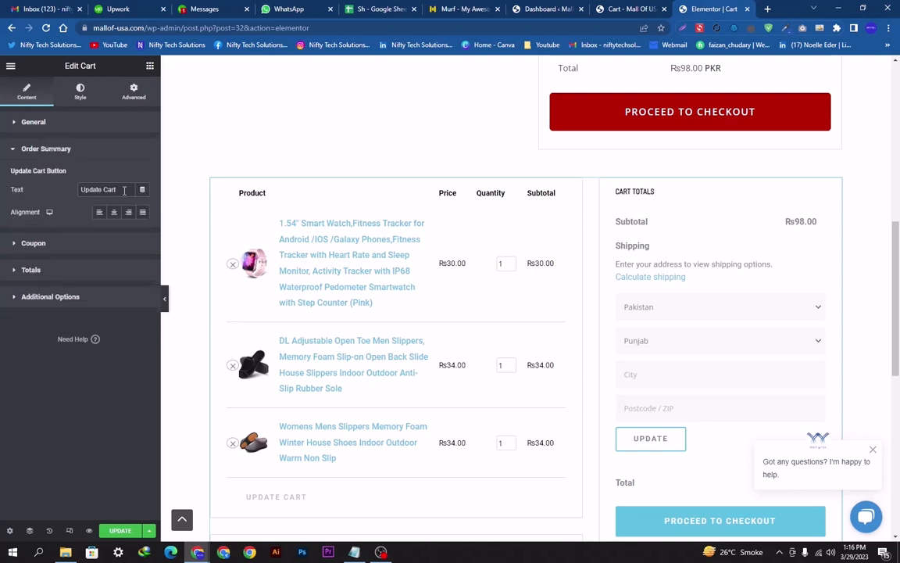
{"action": "left_click_drag", "start_coordinate": [123, 190], "coordinate": [73, 196]}
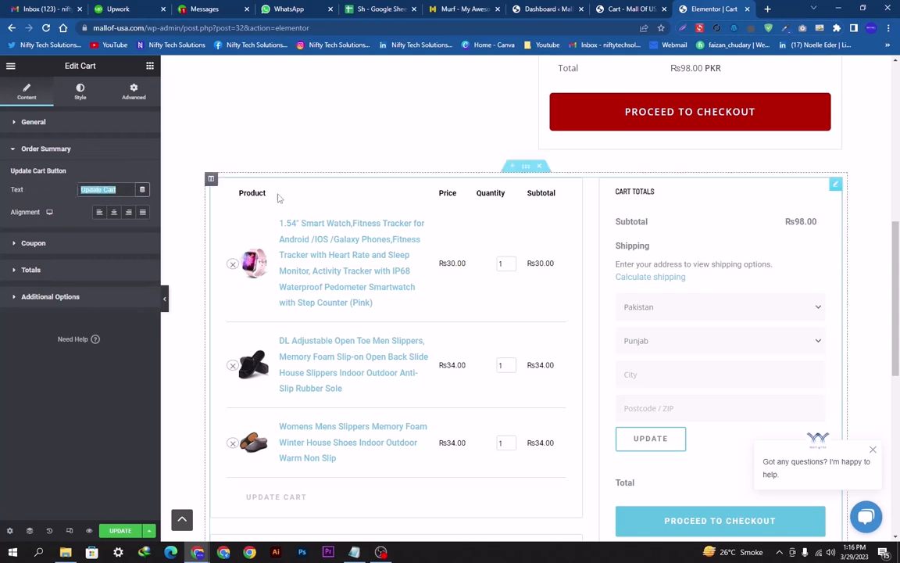
{"action": "mouse_move", "coordinate": [888, 244]}
{"action": "left_mouse_down"}
{"action": "mouse_move", "coordinate": [887, 321]}
{"action": "mouse_move", "coordinate": [886, 240]}
{"action": "left_mouse_up"}
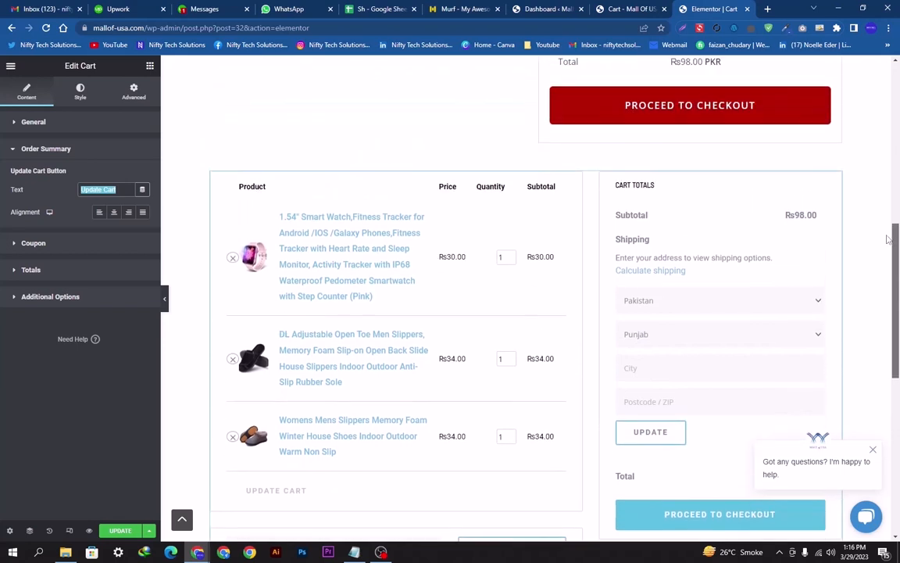
{"action": "left_click", "coordinate": [20, 245]}
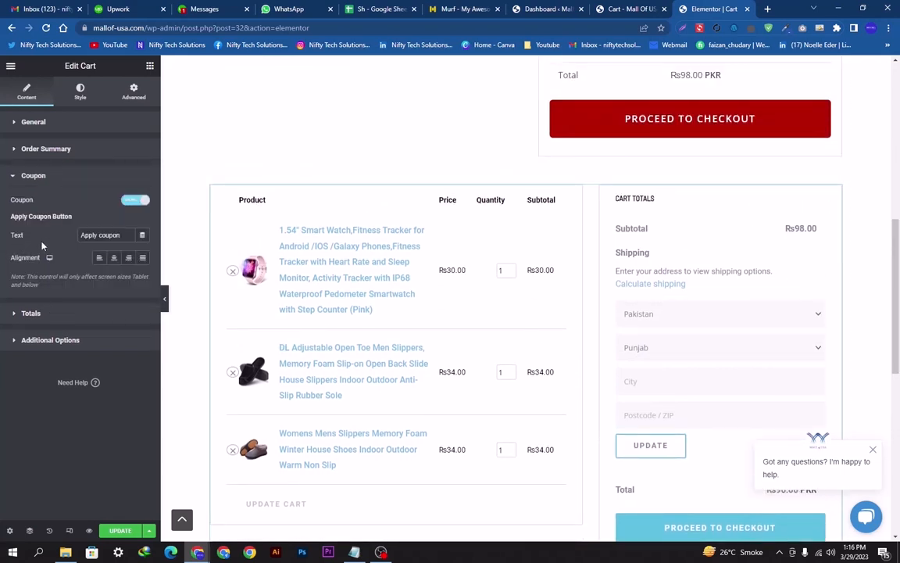
{"action": "left_click_drag", "start_coordinate": [897, 245], "coordinate": [897, 300]}
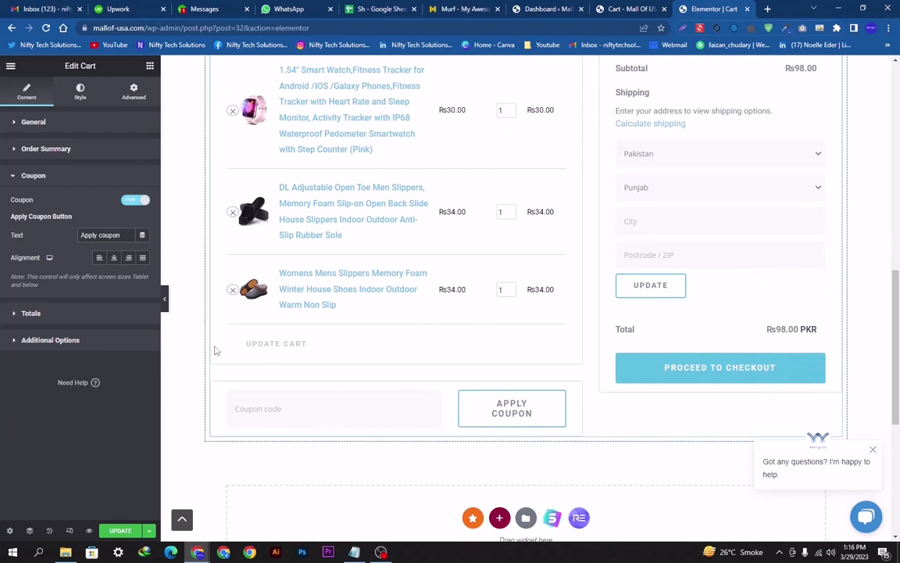
- Try "Free Cuppon" as the Apply Coupon button text and restore it to "Apply coupon"
{"action": "left_click_drag", "start_coordinate": [122, 235], "coordinate": [68, 236]}
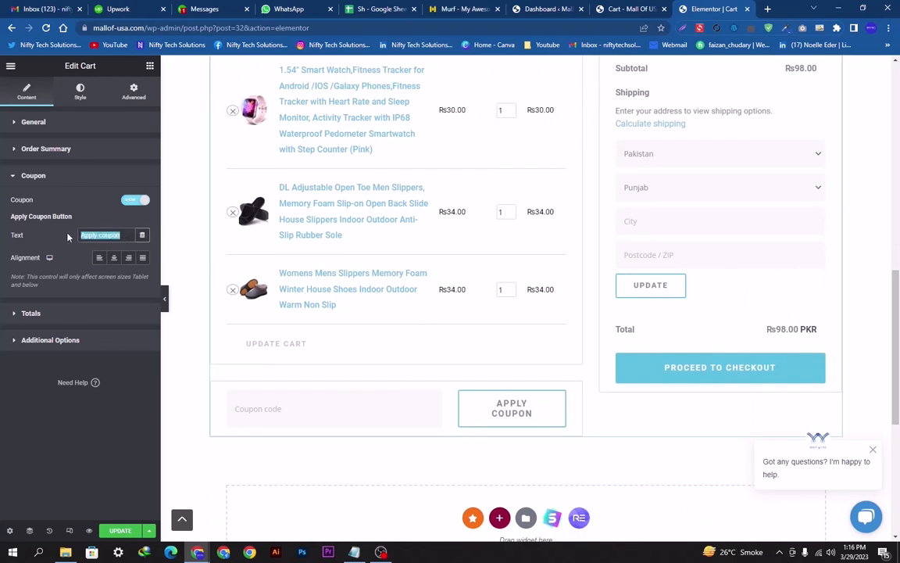
{"action": "type", "text": "Fi"}
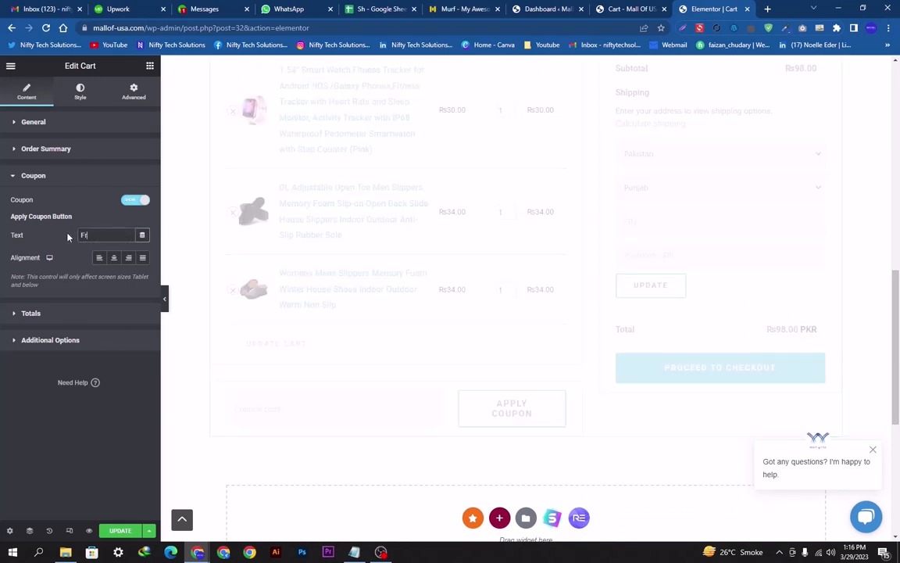
{"action": "type", "text": "ee Cuppon"}
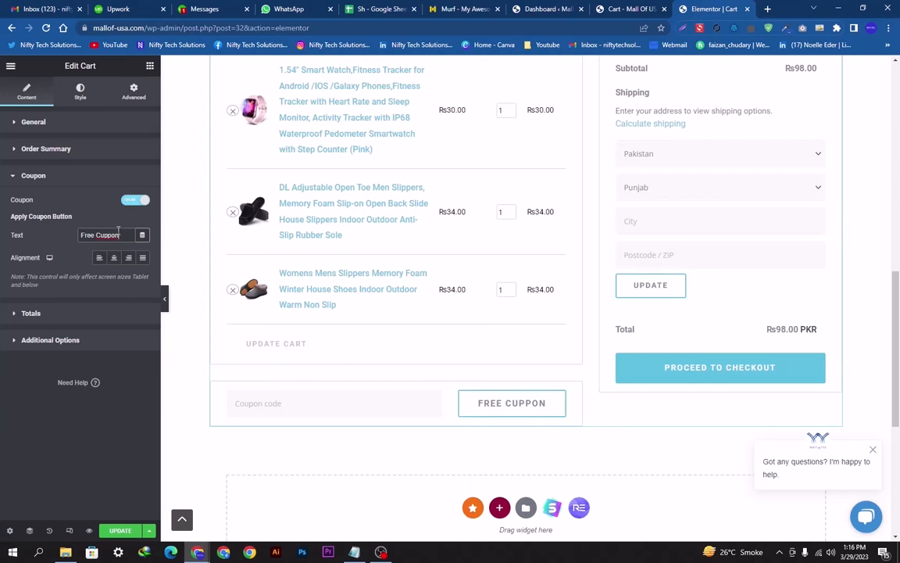
{"action": "key", "text": "BackSpace"}
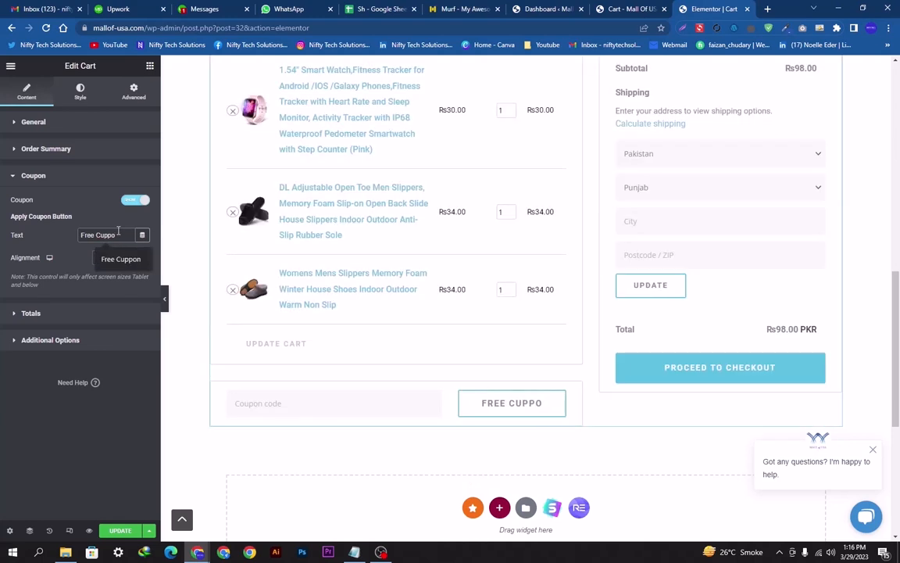
{"action": "key", "text": "BackSpace"}
{"action": "key", "text": "BackSpace"}
{"action": "key", "text": "BackSpace"}
{"action": "key", "text": "BackSpace"}
{"action": "key", "text": "BackSpace"}
{"action": "key", "text": "BackSpace"}
{"action": "key", "text": "BackSpace"}
{"action": "key", "text": "BackSpace"}
{"action": "key", "text": "BackSpace"}
{"action": "key", "text": "BackSpace"}
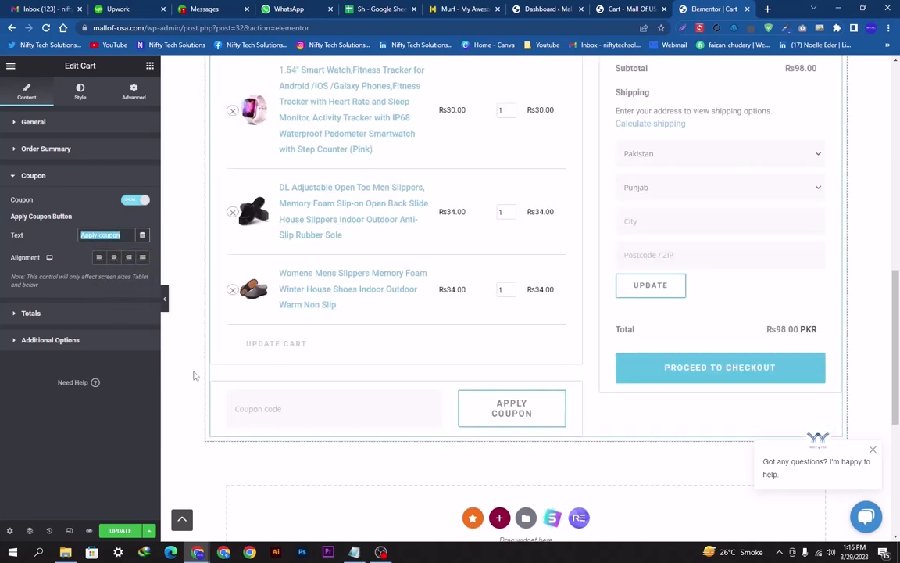
- Try "Total Value" as the section title in the Cart widget's Totals settings and restore it to "Cart Totals"
{"action": "left_click", "coordinate": [15, 316]}
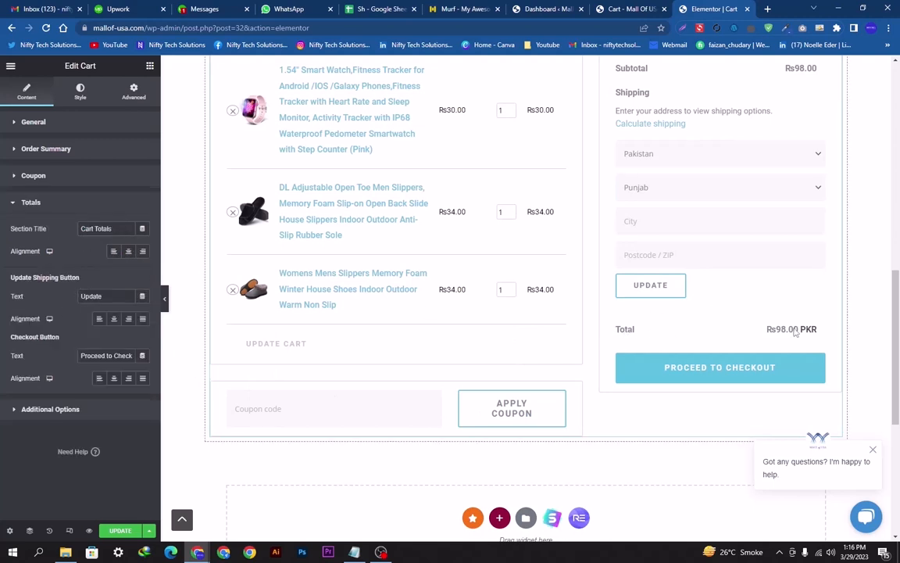
{"action": "scroll", "coordinate": [652, 265], "scroll_direction": "up", "scroll_amount": 2}
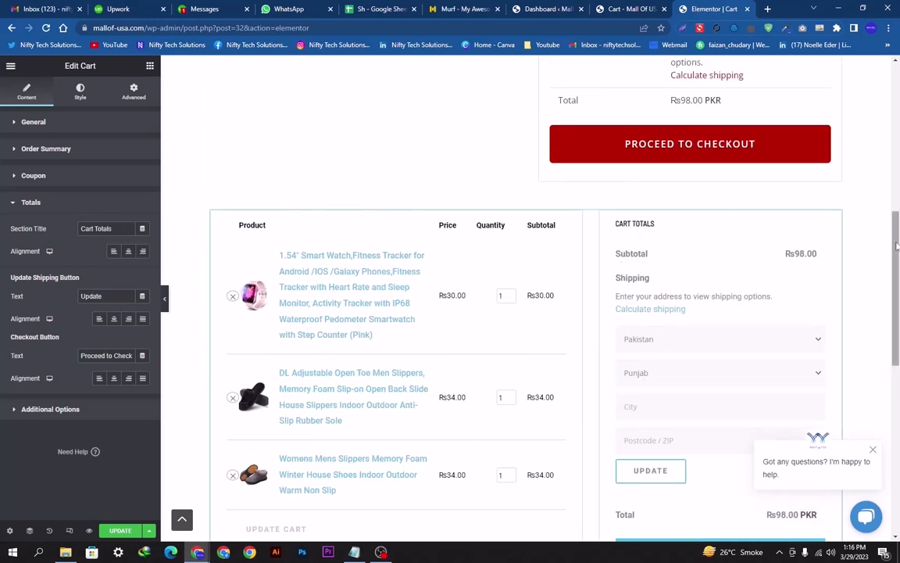
{"action": "scroll", "coordinate": [812, 250], "scroll_direction": "down", "scroll_amount": 1}
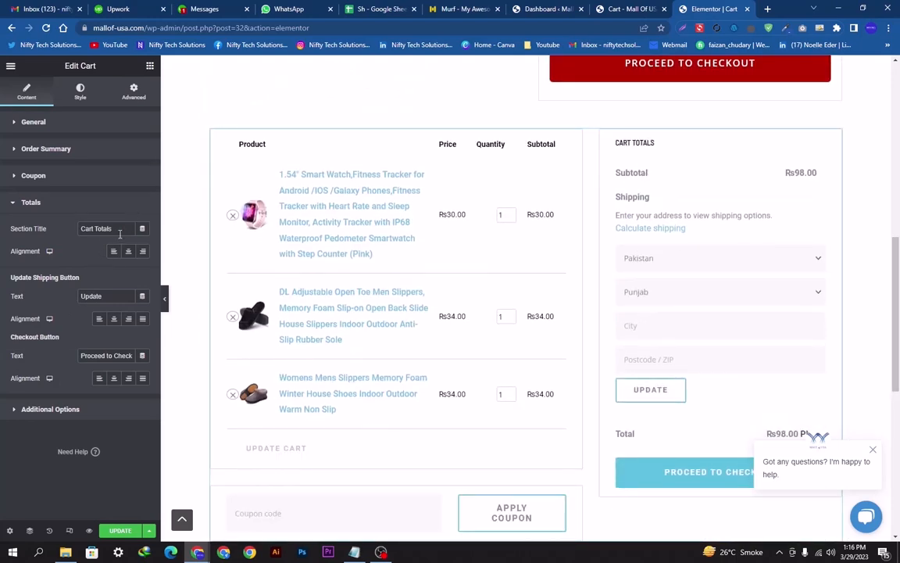
{"action": "left_click_drag", "start_coordinate": [119, 230], "coordinate": [69, 236]}
{"action": "type", "text": "Total V"}
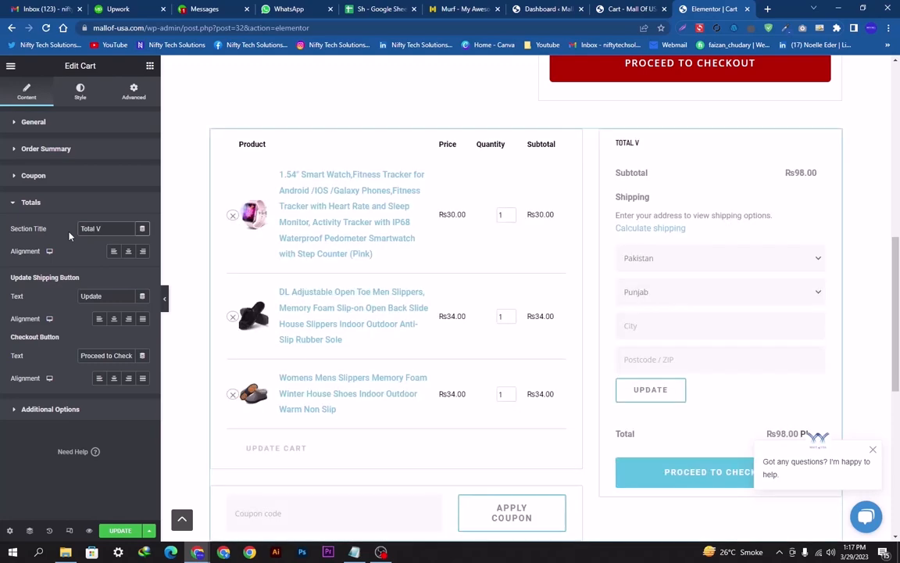
{"action": "type", "text": "alue"}
{"action": "key", "text": "ctrl+a"}
{"action": "type", "text": "Cart Totals"}
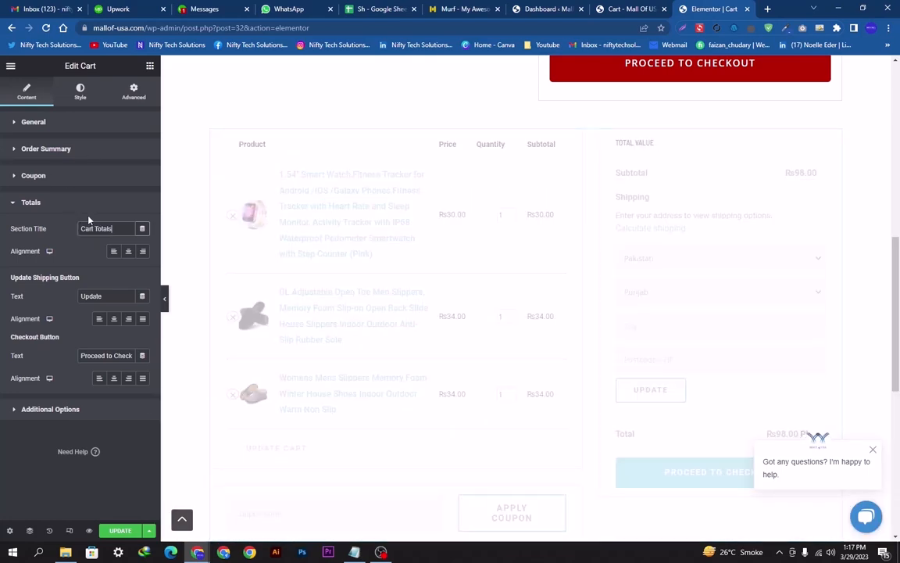
- Try center and right alignment on the Cart Totals section title, and set it to left alignment
{"action": "left_click", "coordinate": [128, 251]}
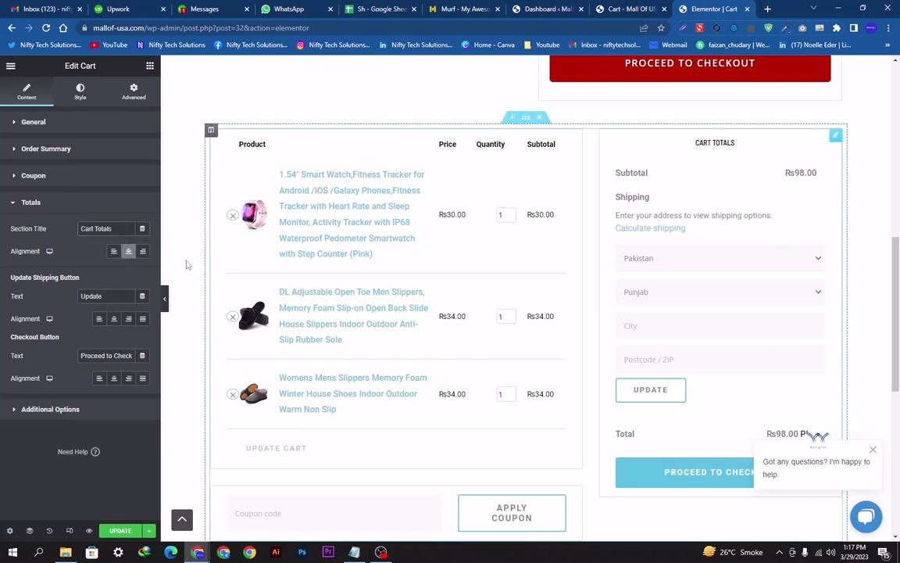
{"action": "left_click", "coordinate": [142, 251]}
{"action": "left_click", "coordinate": [113, 251]}
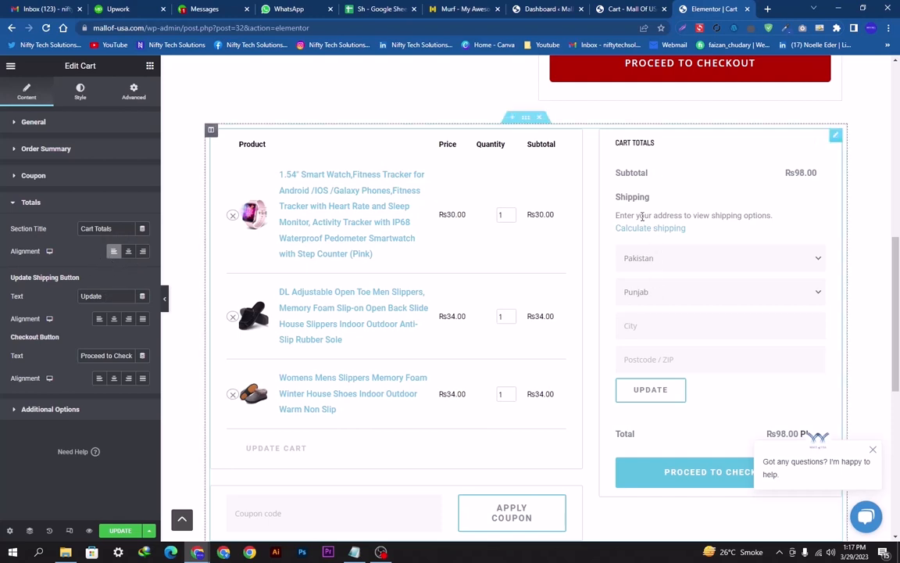
- Try "New" as the Update Shipping button text and restore it to "Update"
{"action": "left_click_drag", "start_coordinate": [120, 295], "coordinate": [79, 300]}
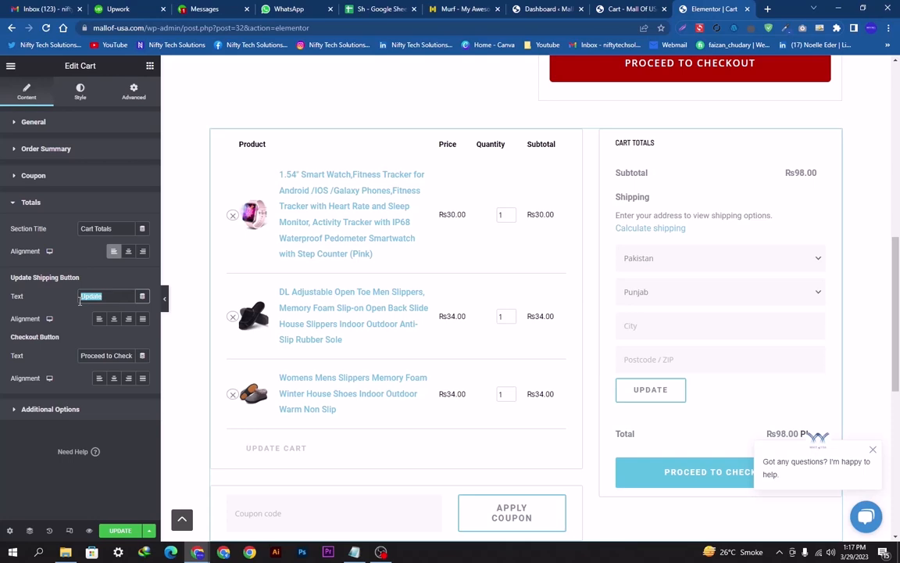
{"action": "type", "text": "New"}
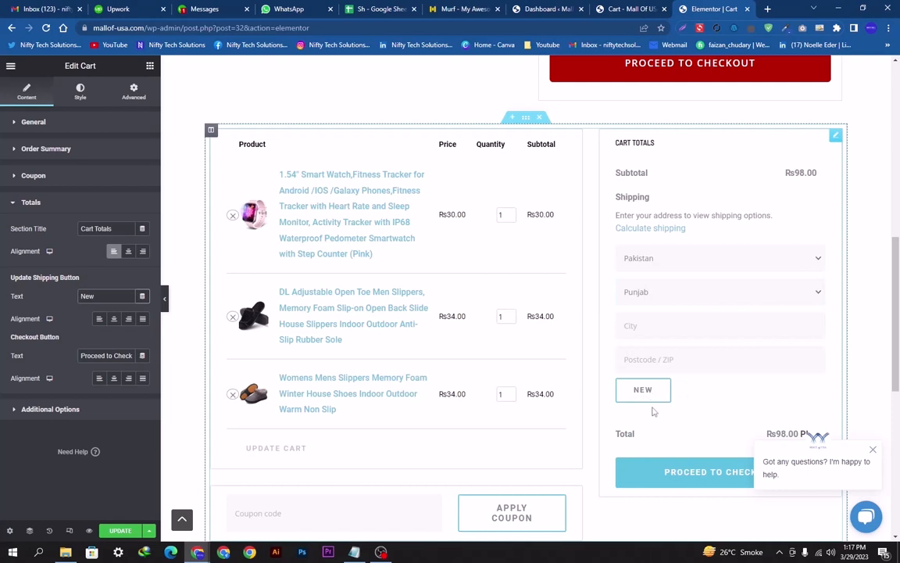
{"action": "left_click_drag", "start_coordinate": [117, 296], "coordinate": [78, 305]}
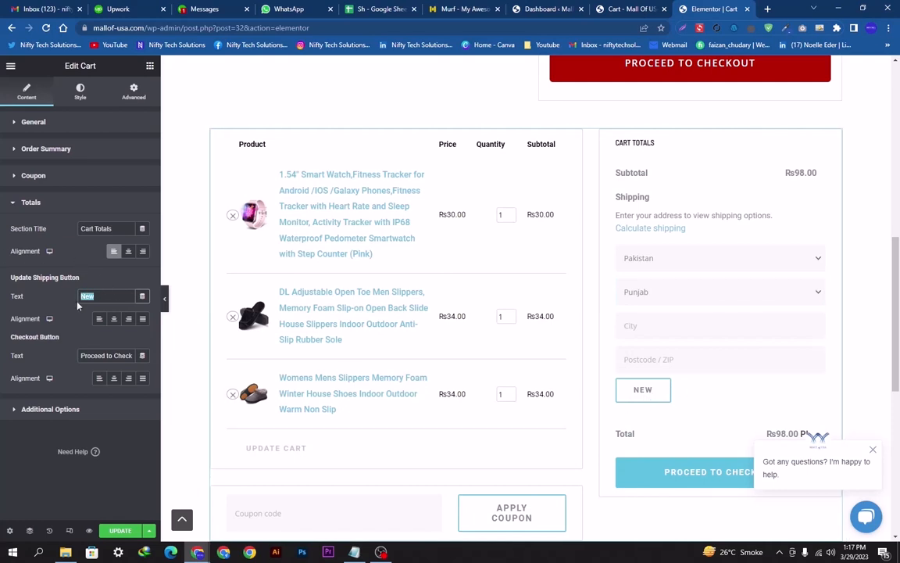
{"action": "type", "text": "Update"}
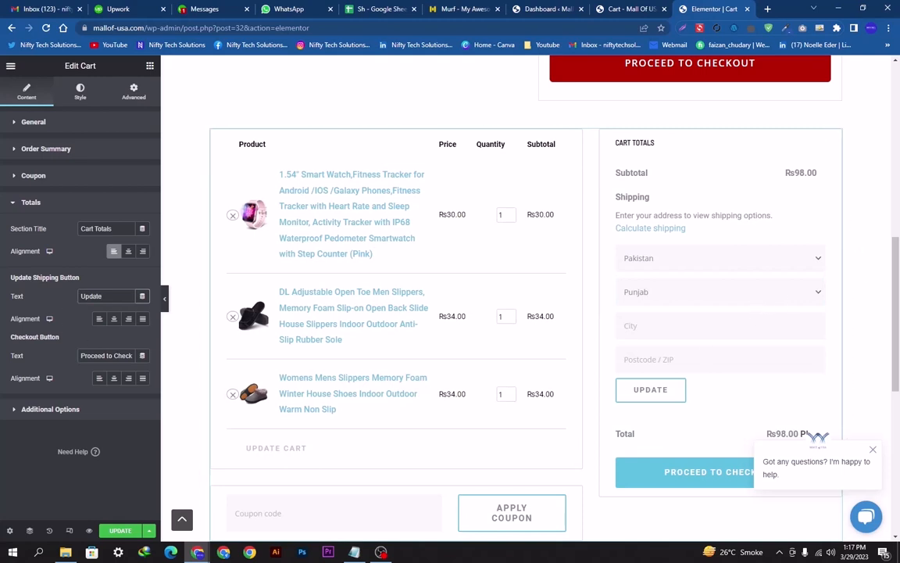
- Try "Click here" as the Checkout button text and restore it to "Proceed to Checkout"
{"action": "scroll", "coordinate": [896, 281], "scroll_direction": "down", "scroll_amount": 1}
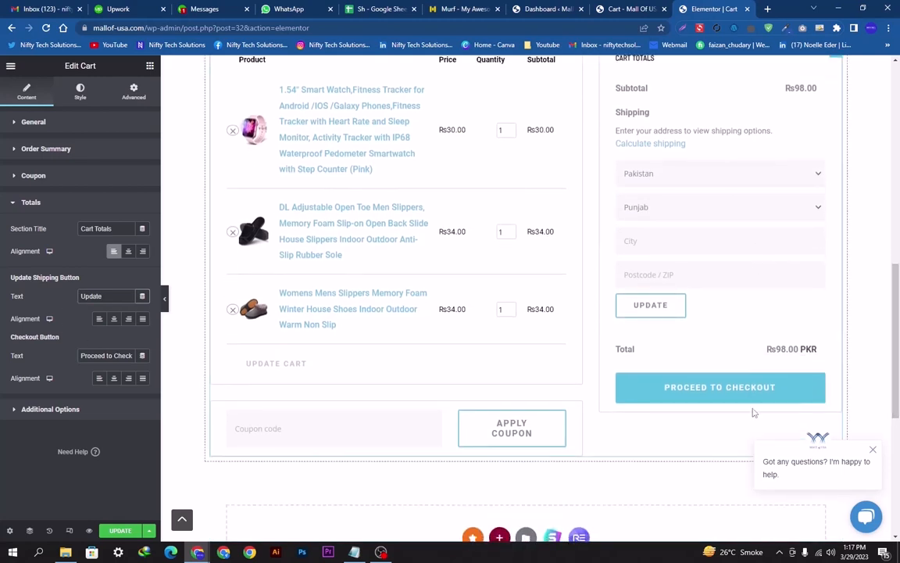
{"action": "left_click", "coordinate": [127, 360]}
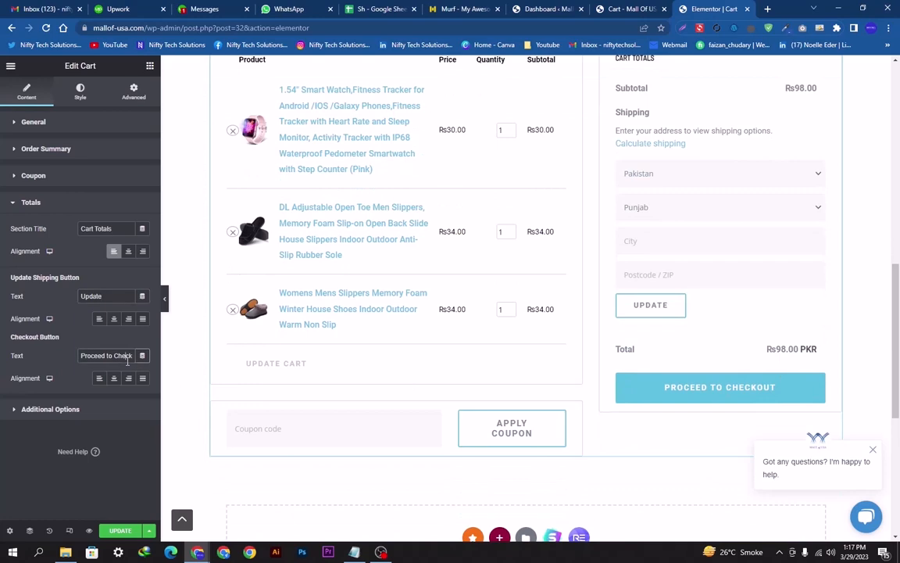
{"action": "triple_click", "coordinate": [127, 360]}
{"action": "key", "text": "ctrl+c"}
{"action": "type", "text": "C"}
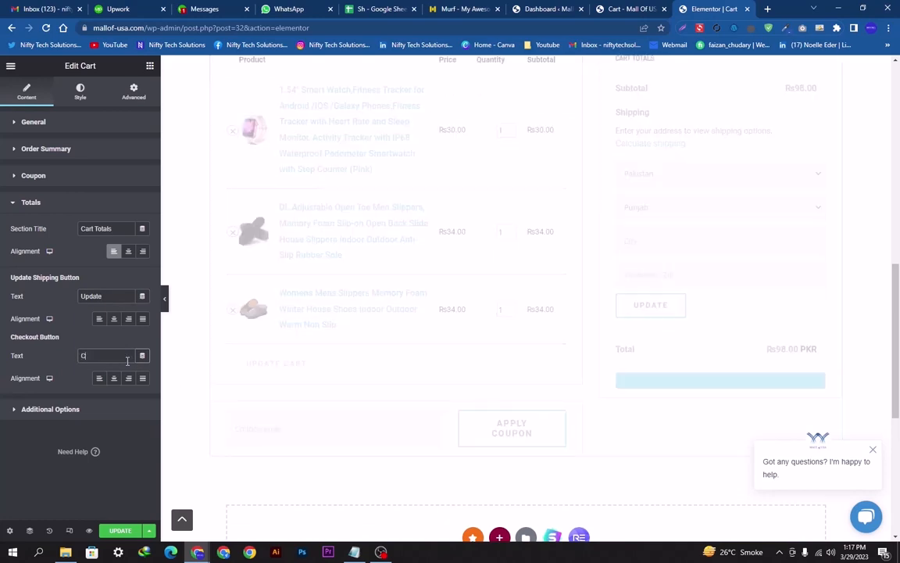
{"action": "type", "text": "lick here"}
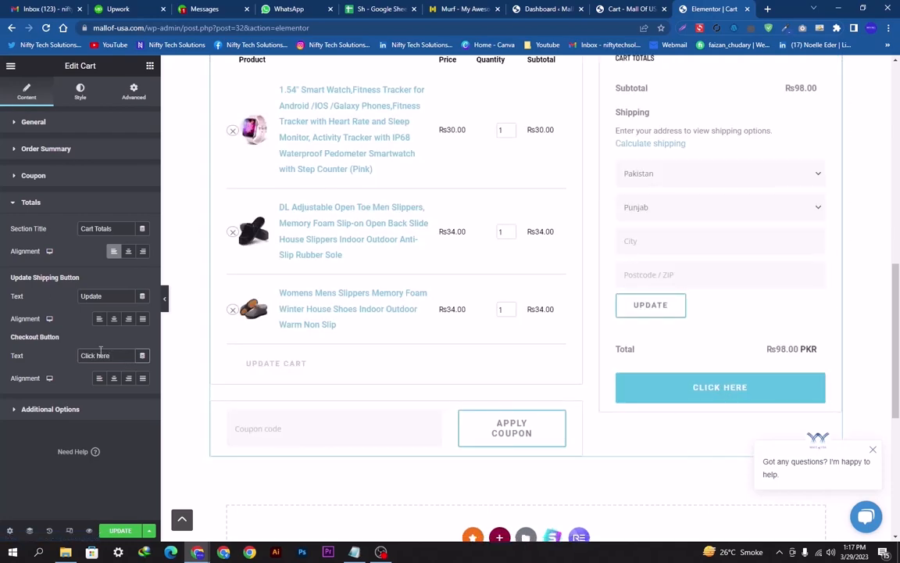
{"action": "triple_click", "coordinate": [100, 354]}
{"action": "key", "text": "ctrl+v"}
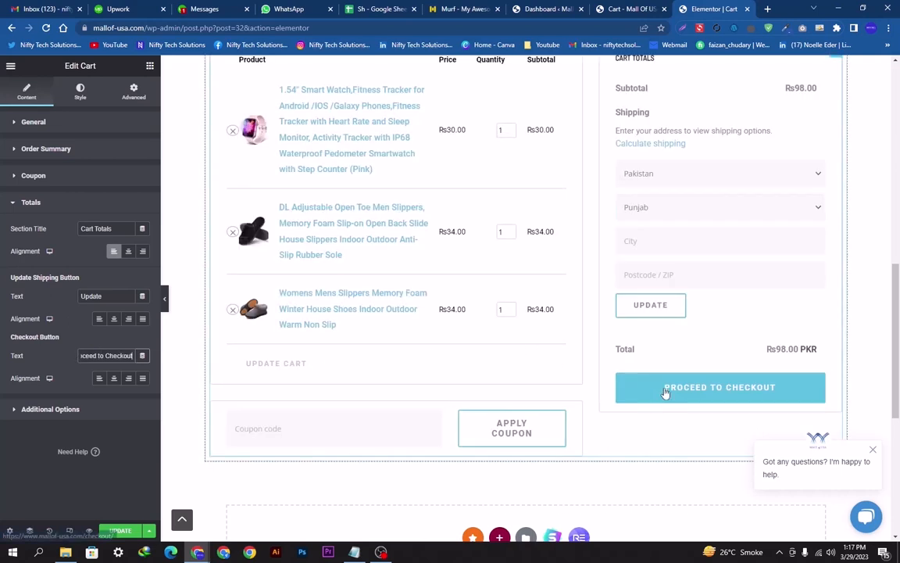
- View the Cart widget's Additional Options, and open the live Mall of USA home page in a new tab to look through its products
{"action": "left_click", "coordinate": [14, 415]}
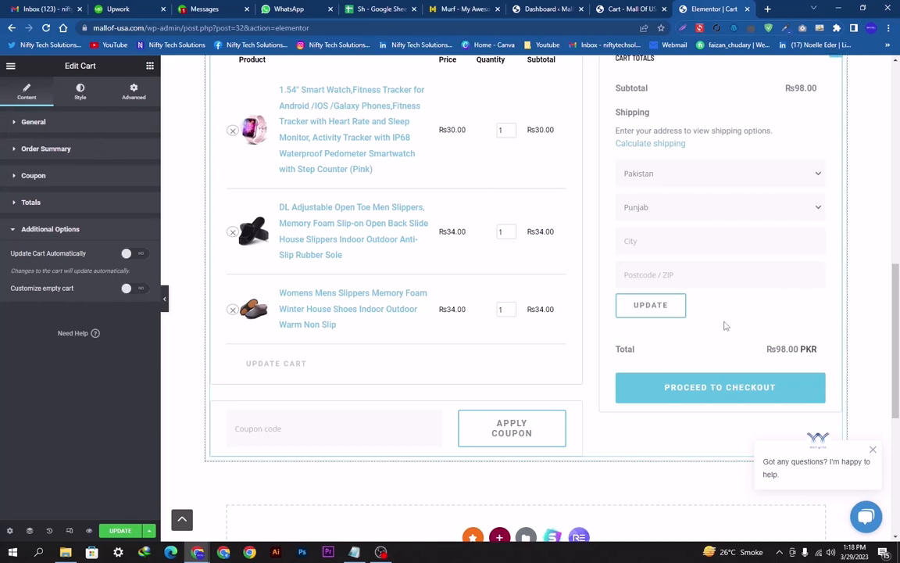
{"action": "left_click", "coordinate": [571, 7]}
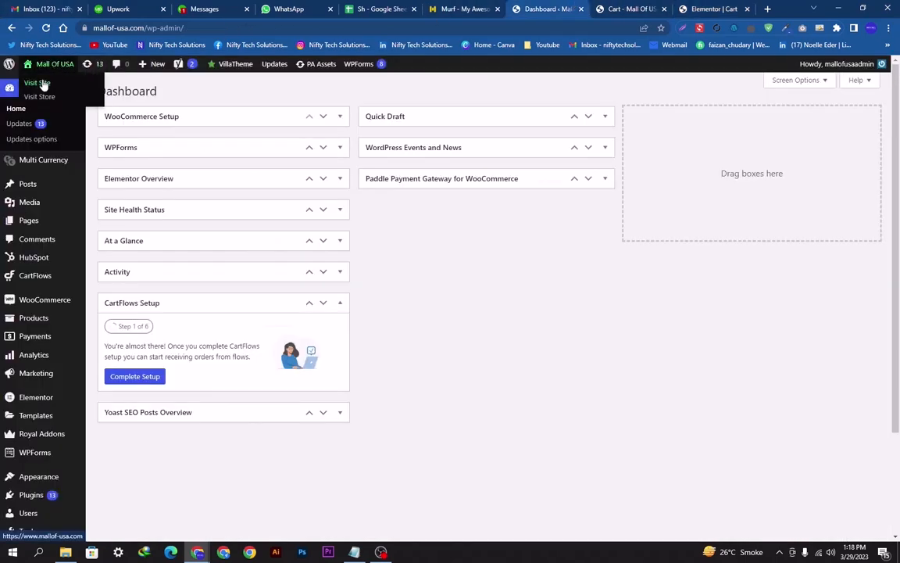
{"action": "right_click", "coordinate": [36, 73]}
{"action": "left_click", "coordinate": [86, 79]}
{"action": "left_click", "coordinate": [585, 9]}
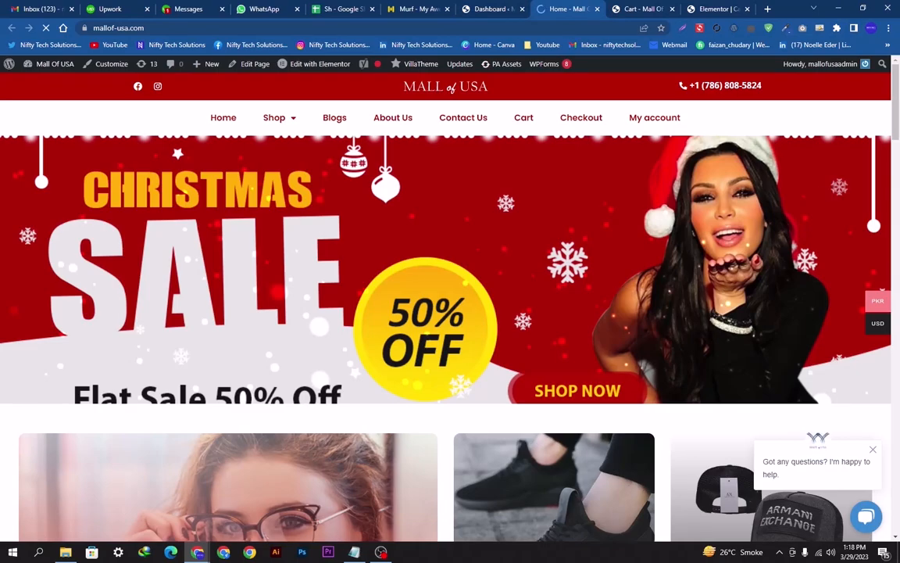
{"action": "left_click_drag", "start_coordinate": [897, 111], "coordinate": [857, 465]}
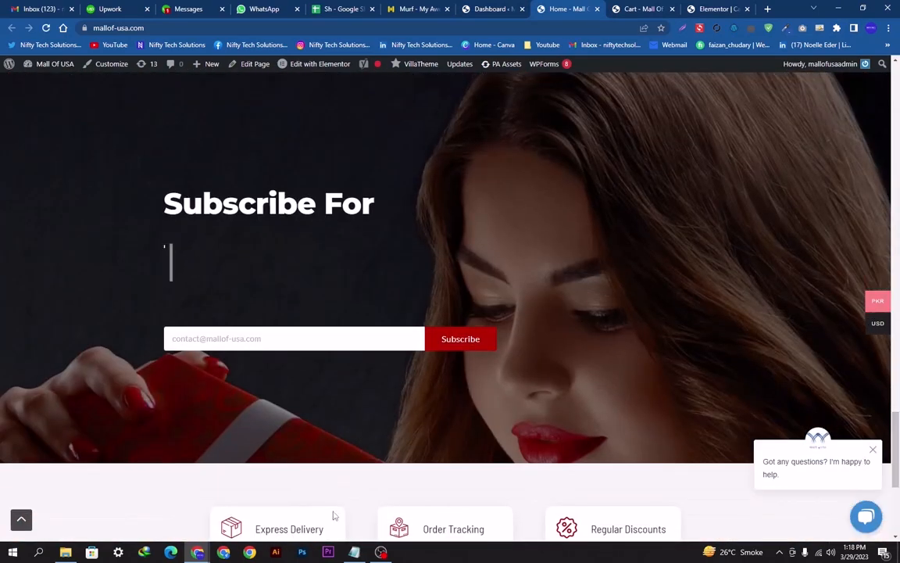
{"action": "left_click", "coordinate": [319, 343]}
{"action": "scroll", "coordinate": [317, 359], "scroll_direction": "down", "scroll_amount": 4}
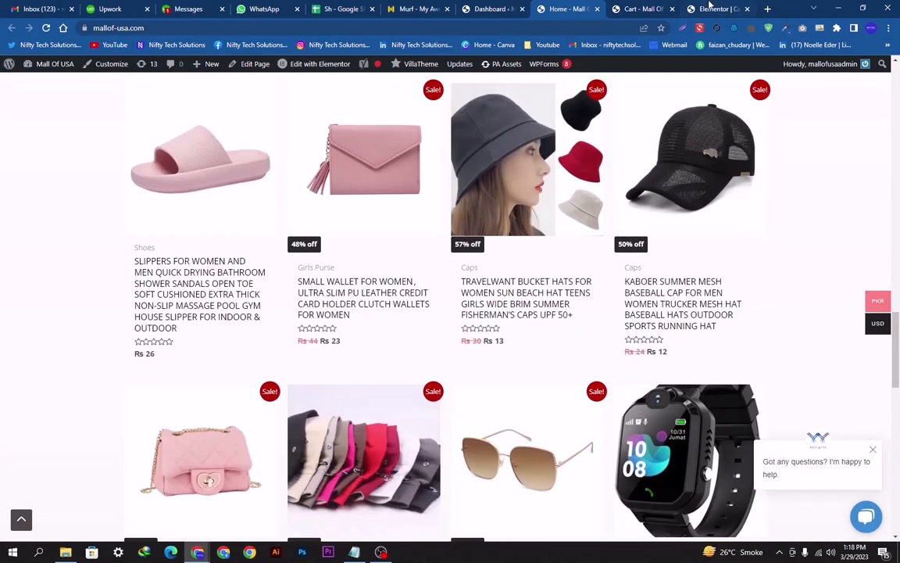
- Return to the Elementor cart editor and open the style settings of the Cart widget below the original cart
{"action": "left_click", "coordinate": [715, 9]}
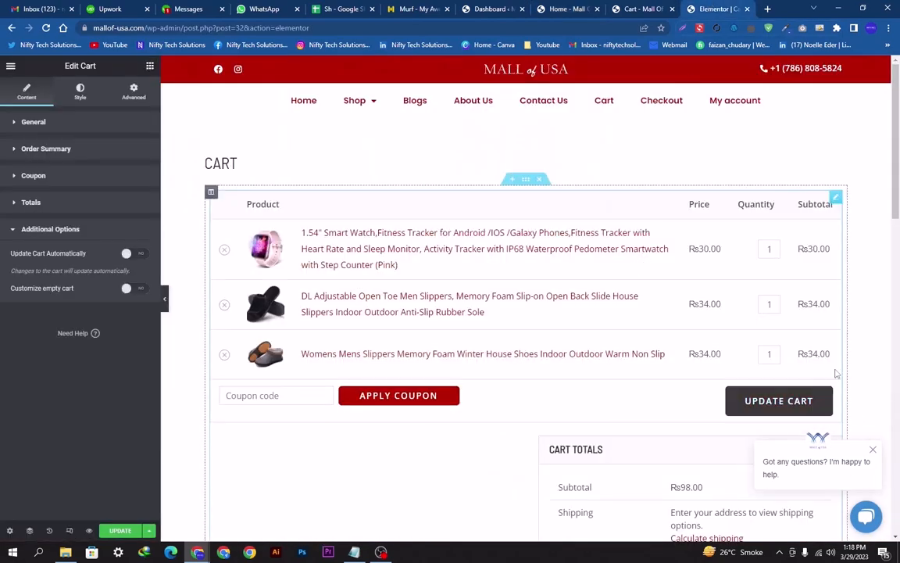
{"action": "scroll", "coordinate": [886, 218], "scroll_direction": "down", "scroll_amount": 2}
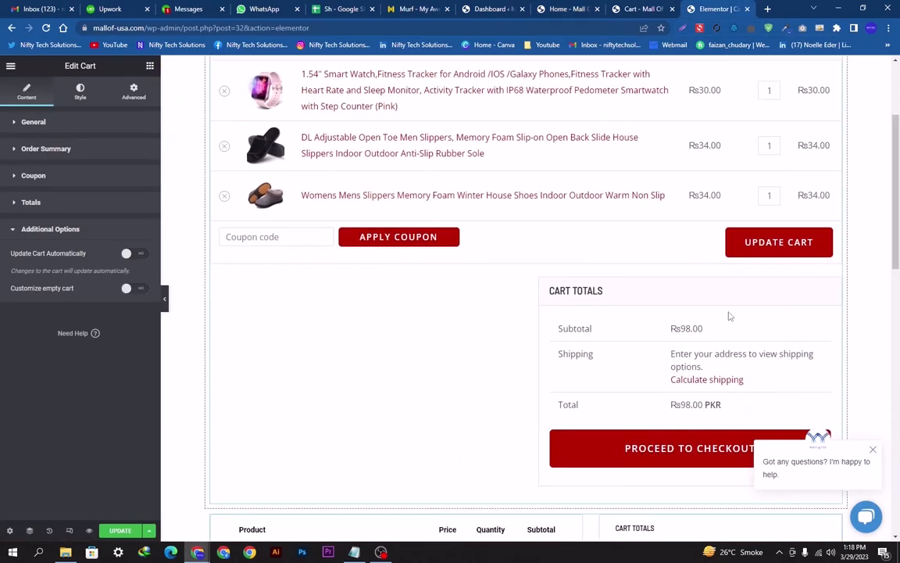
{"action": "scroll", "coordinate": [897, 255], "scroll_direction": "down", "scroll_amount": 3}
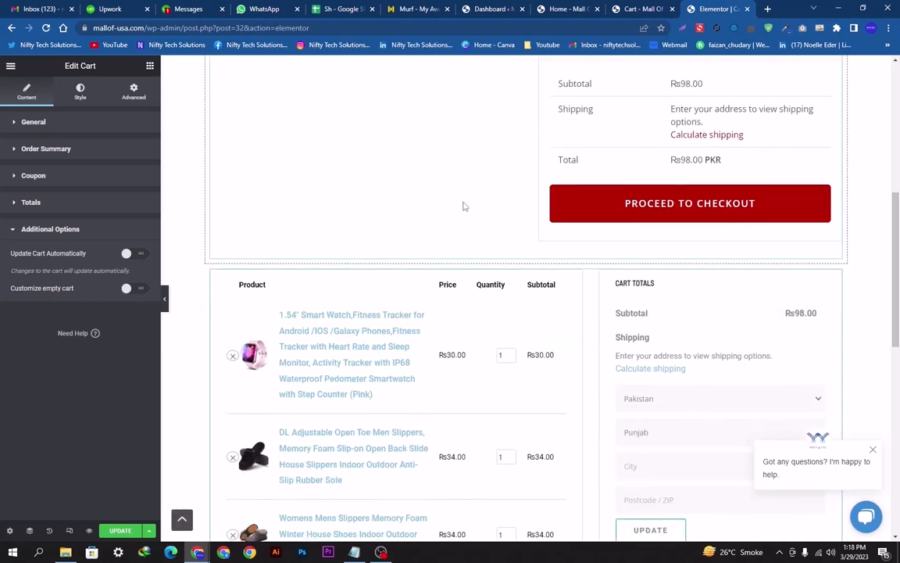
{"action": "left_click", "coordinate": [81, 92]}
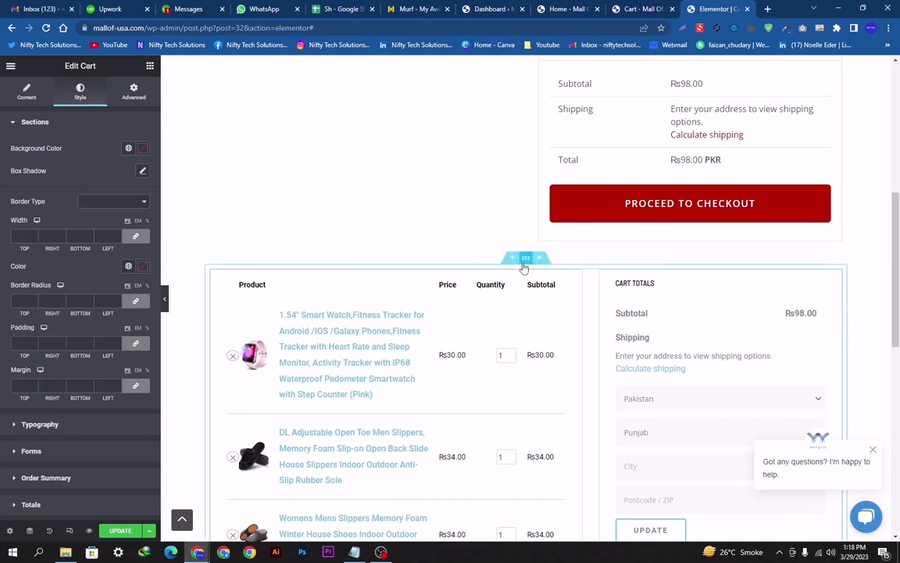
{"action": "left_click", "coordinate": [524, 268]}
{"action": "left_click", "coordinate": [835, 275]}
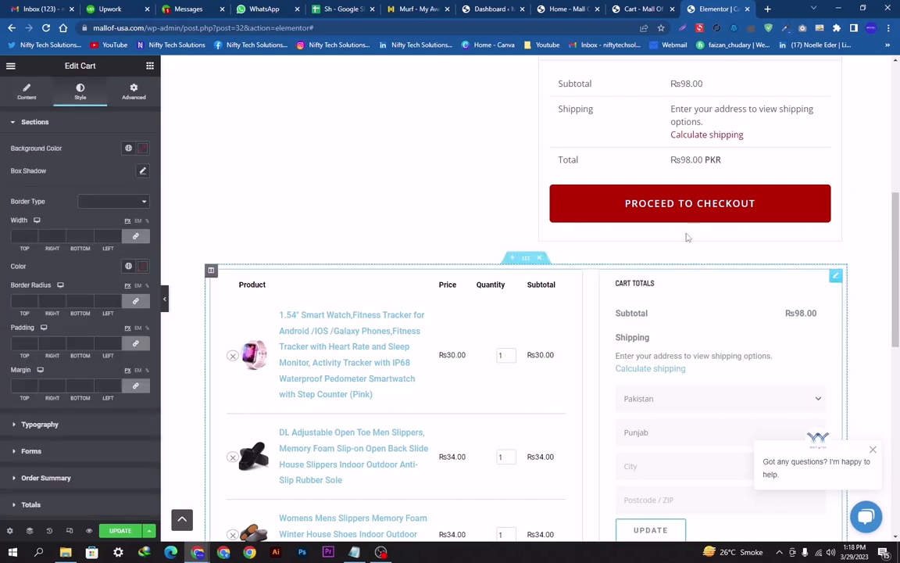
- Try a black background color on the Cart widget's sections and undo it
{"action": "left_click", "coordinate": [140, 148]}
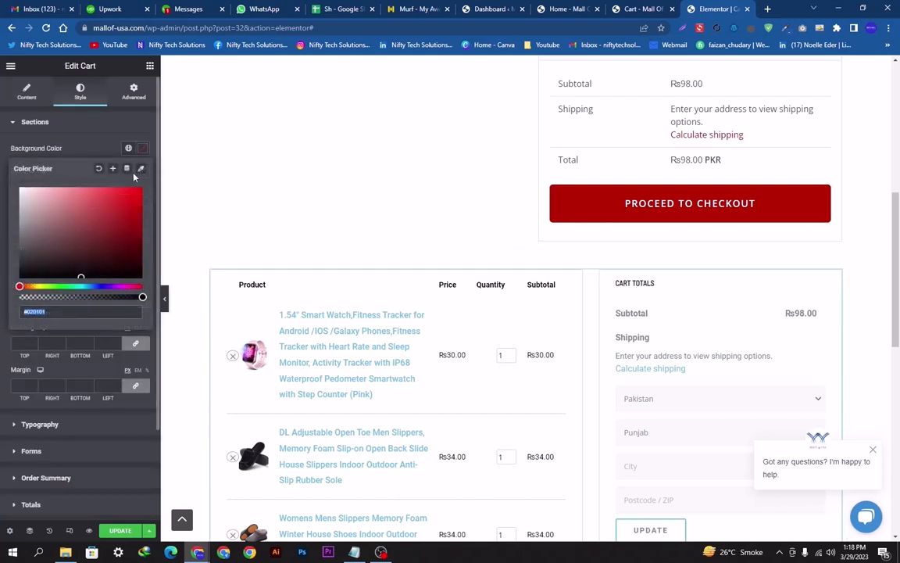
{"action": "mouse_move", "coordinate": [92, 227]}
{"action": "left_mouse_down"}
{"action": "mouse_move", "coordinate": [146, 198]}
{"action": "mouse_move", "coordinate": [113, 278]}
{"action": "left_mouse_up"}
{"action": "left_click", "coordinate": [77, 141]}
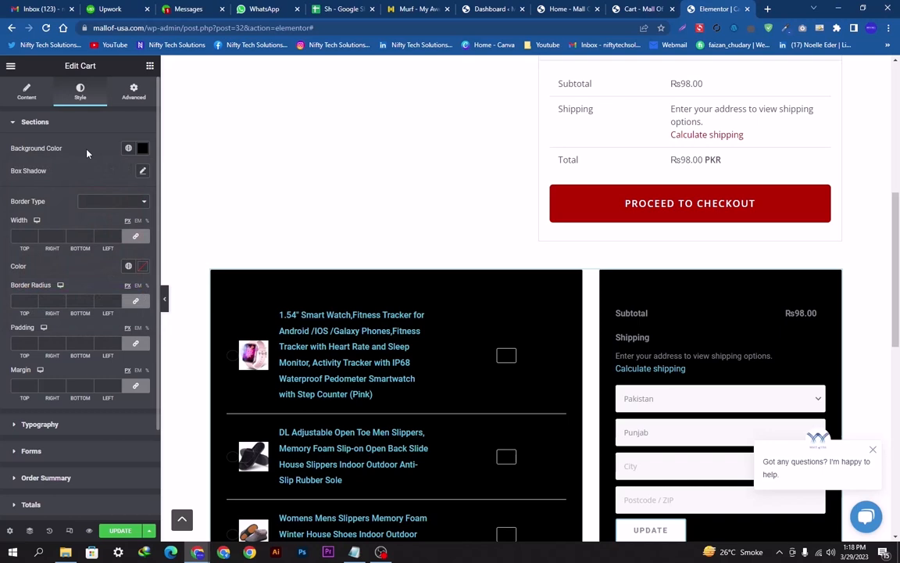
{"action": "key", "text": "ctrl+z"}
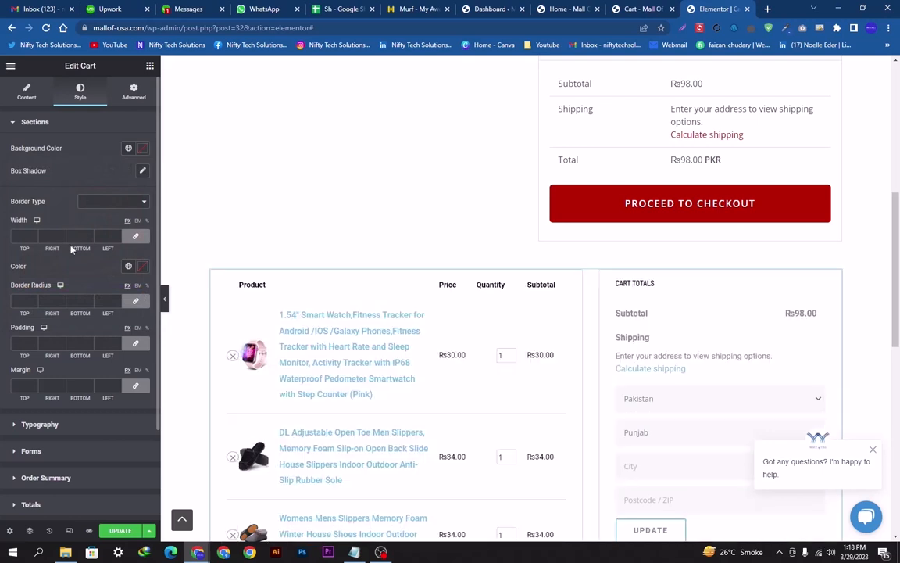
{"action": "scroll", "coordinate": [62, 258], "scroll_direction": "down", "scroll_amount": 3}
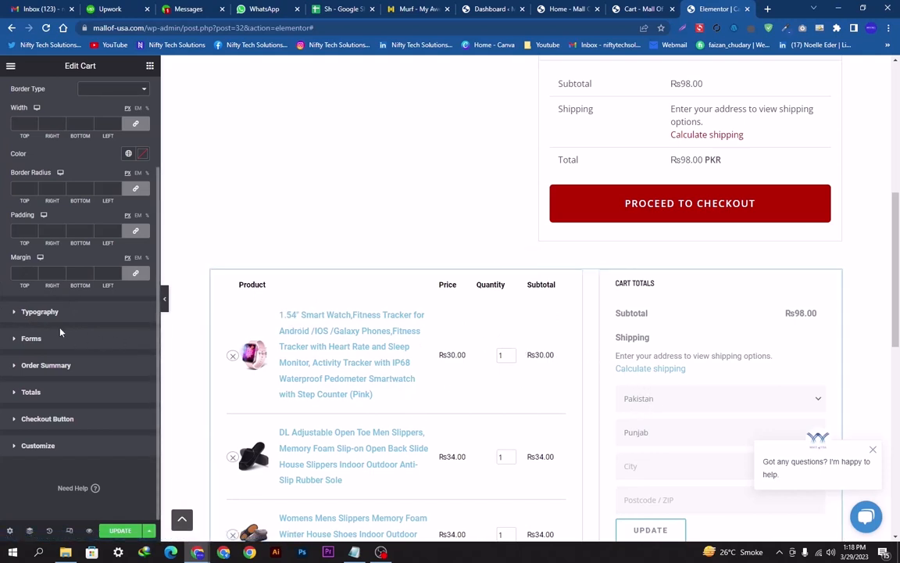
- Try red (#FF1B1B) as the titles color in the Cart widget's Typography style settings and clear it
{"action": "left_click", "coordinate": [13, 312]}
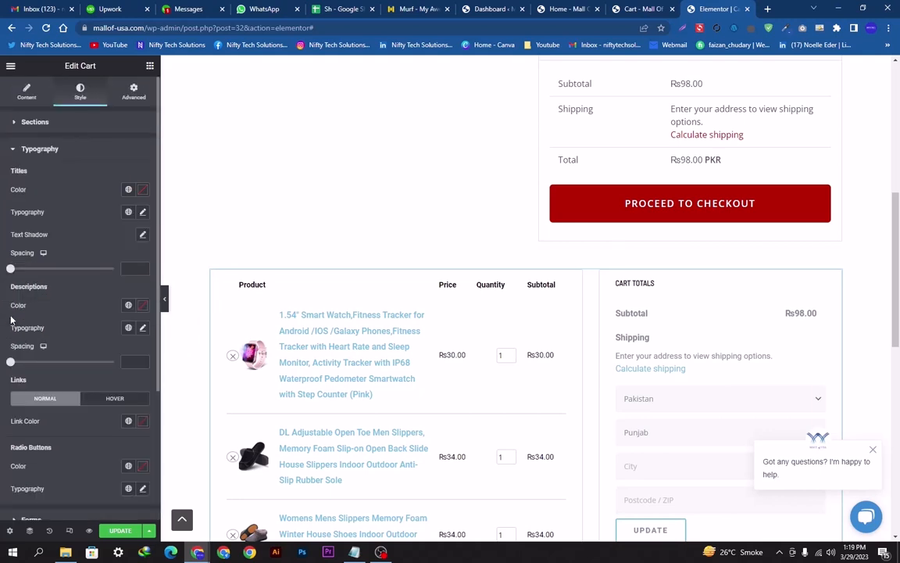
{"action": "left_click", "coordinate": [142, 189]}
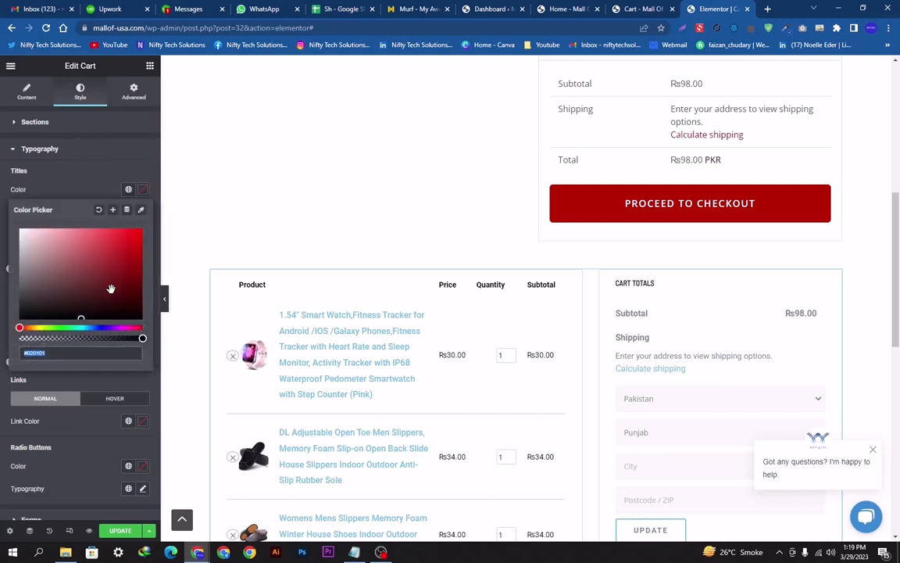
{"action": "left_click", "coordinate": [30, 318]}
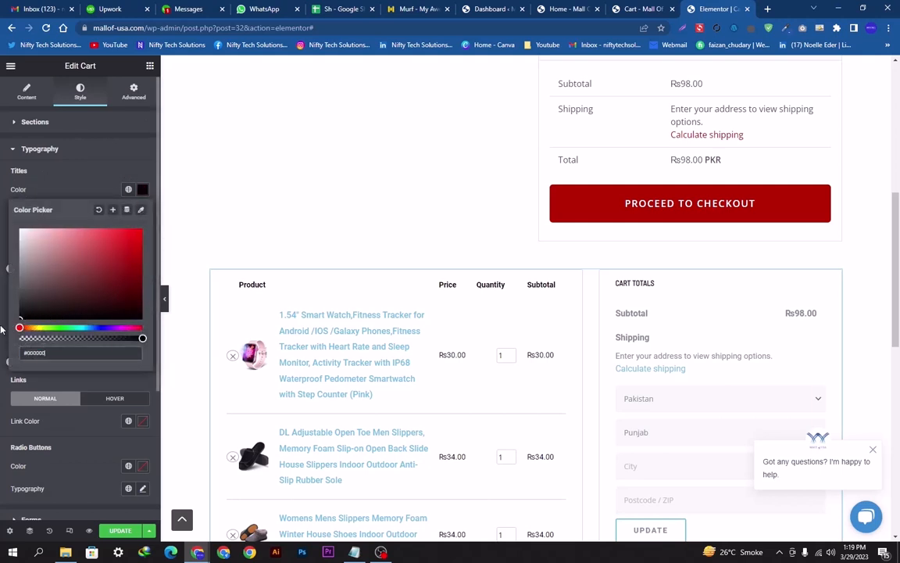
{"action": "left_click", "coordinate": [101, 264]}
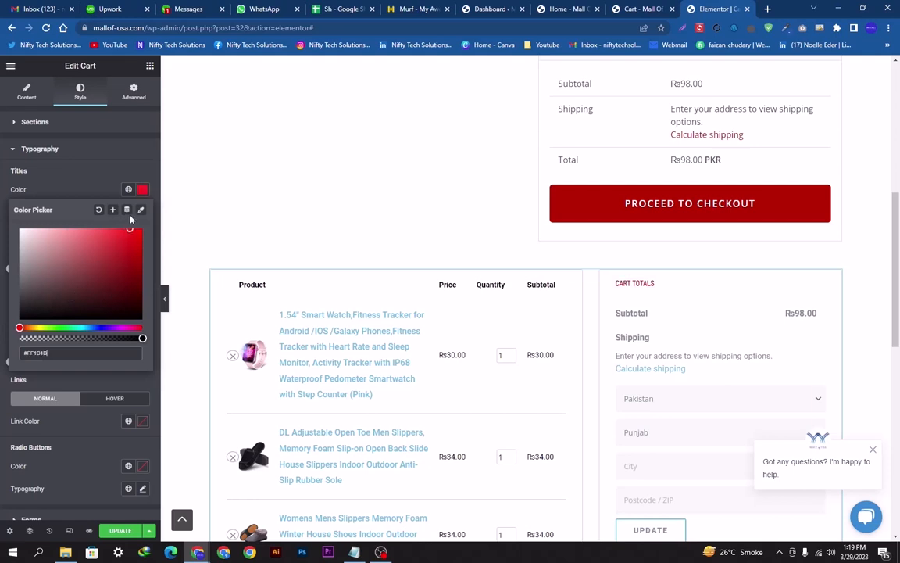
{"action": "left_click_drag", "start_coordinate": [131, 216], "coordinate": [152, 222]}
{"action": "left_click", "coordinate": [338, 236]}
{"action": "scroll", "coordinate": [897, 278], "scroll_direction": "down", "scroll_amount": 1}
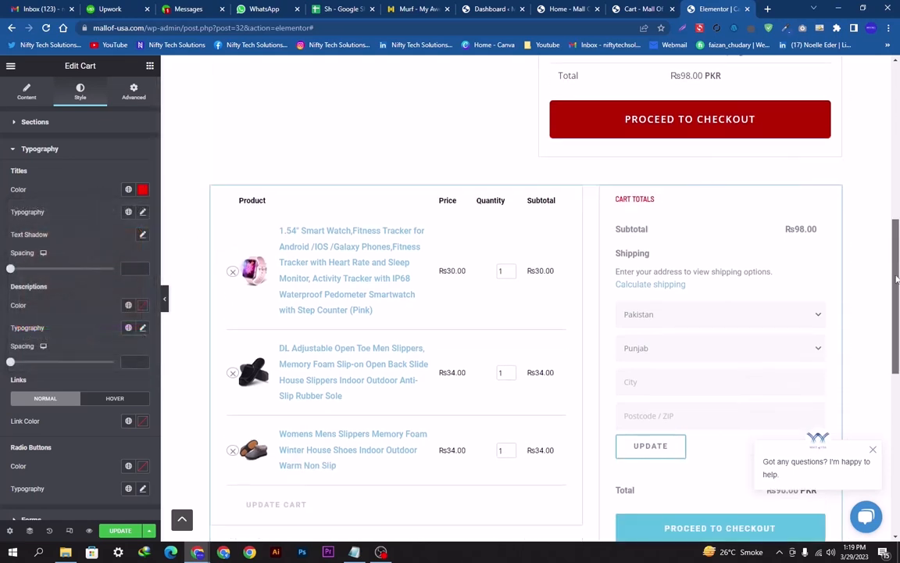
{"action": "mouse_move", "coordinate": [897, 279]}
{"action": "left_mouse_down"}
{"action": "mouse_move", "coordinate": [897, 312]}
{"action": "mouse_move", "coordinate": [896, 295]}
{"action": "left_mouse_up"}
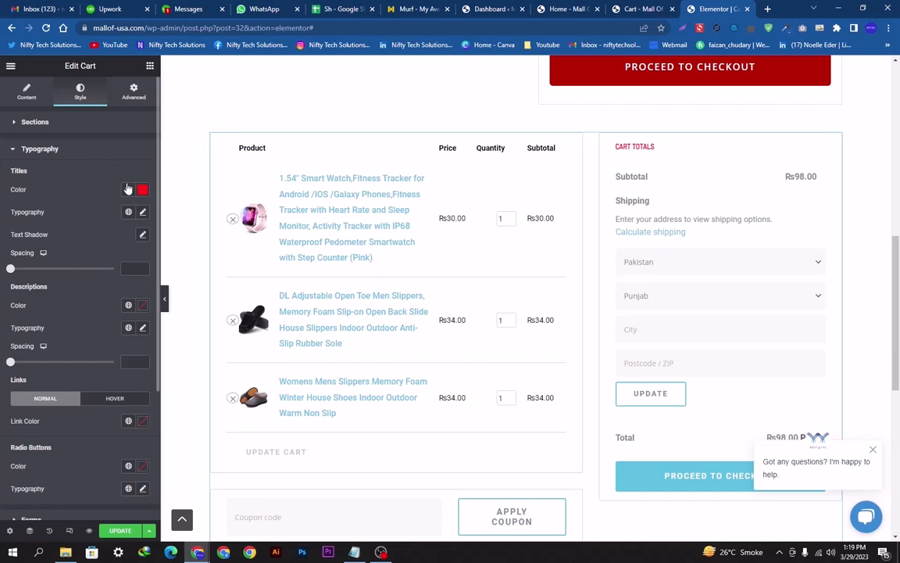
{"action": "left_click", "coordinate": [141, 189]}
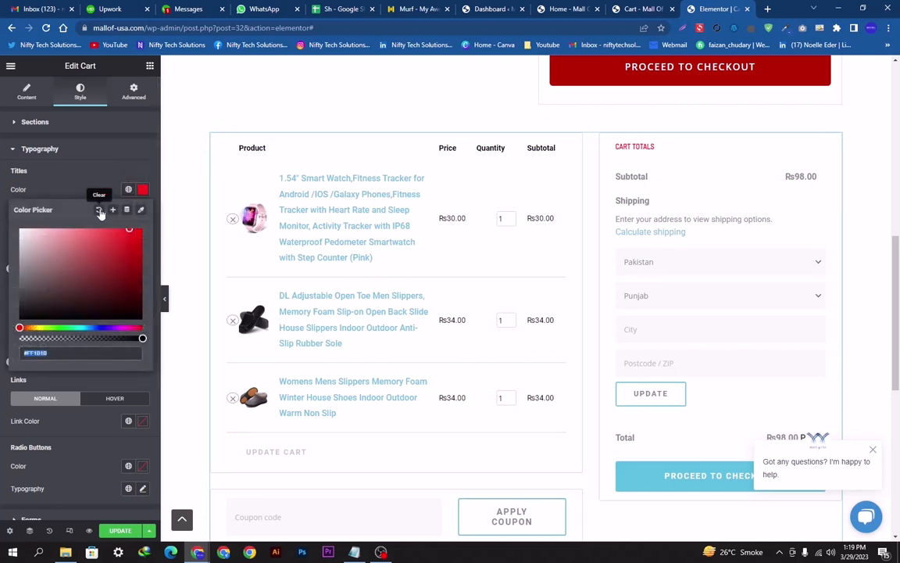
{"action": "left_click", "coordinate": [100, 211]}
{"action": "left_click", "coordinate": [84, 165]}
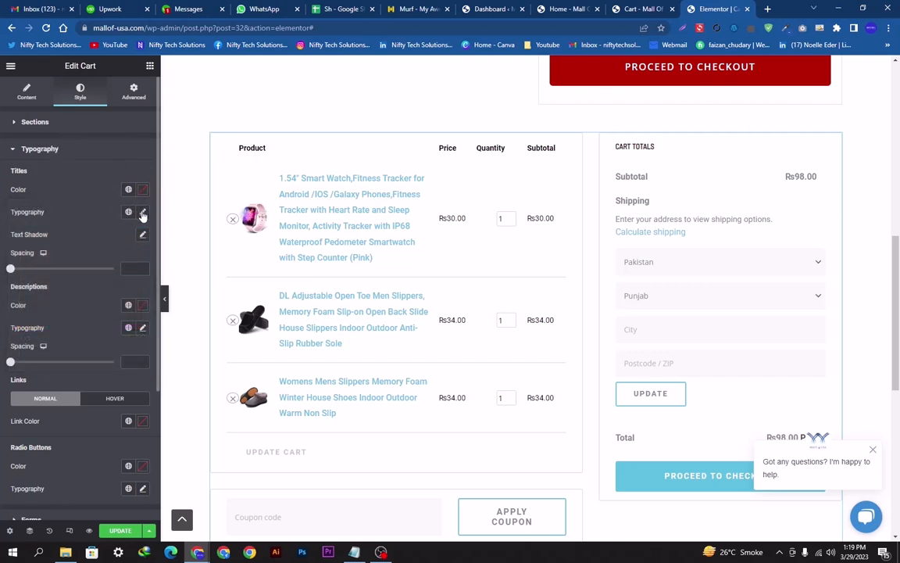
- Try the Tahoma font family for the titles in the Cart widget's Typography style settings
{"action": "left_click", "coordinate": [143, 213]}
{"action": "left_click", "coordinate": [104, 262]}
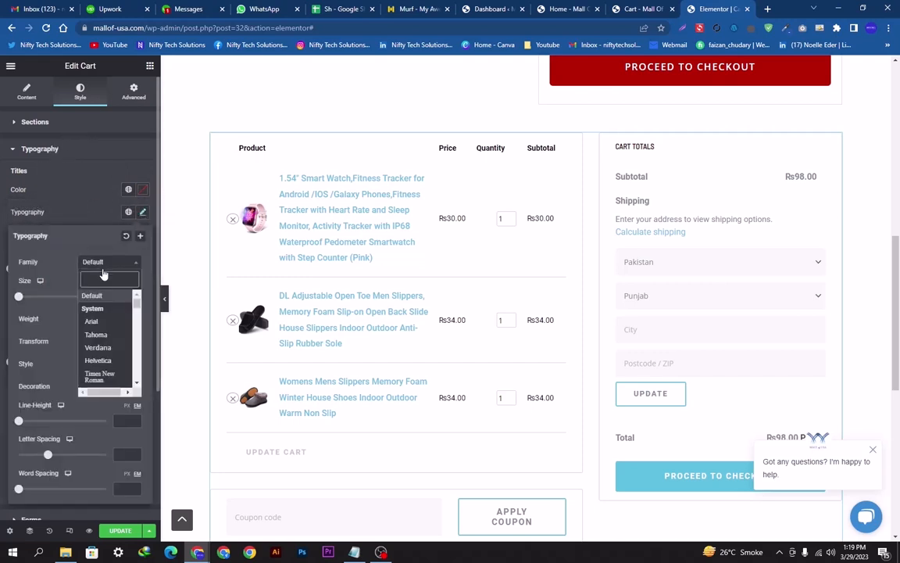
{"action": "left_click", "coordinate": [96, 334]}
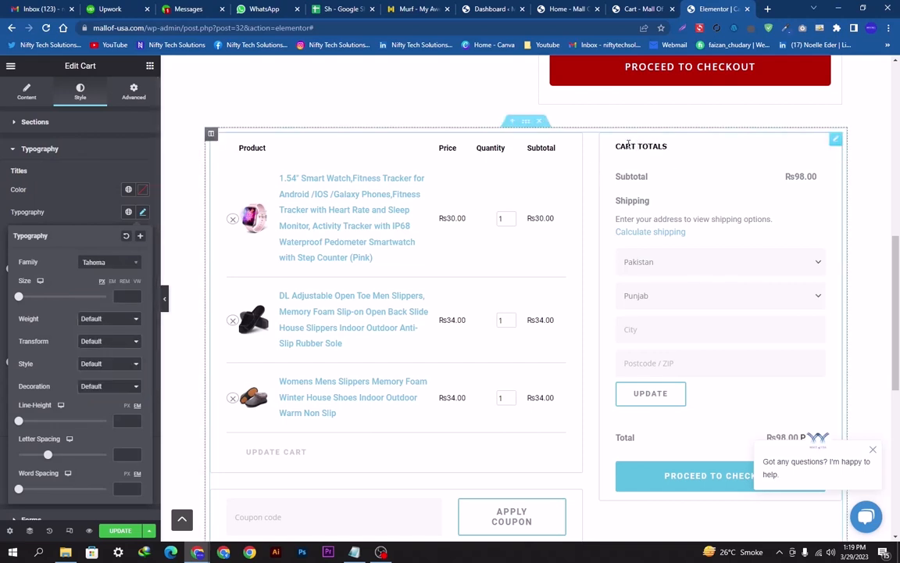
{"action": "left_click", "coordinate": [80, 216]}
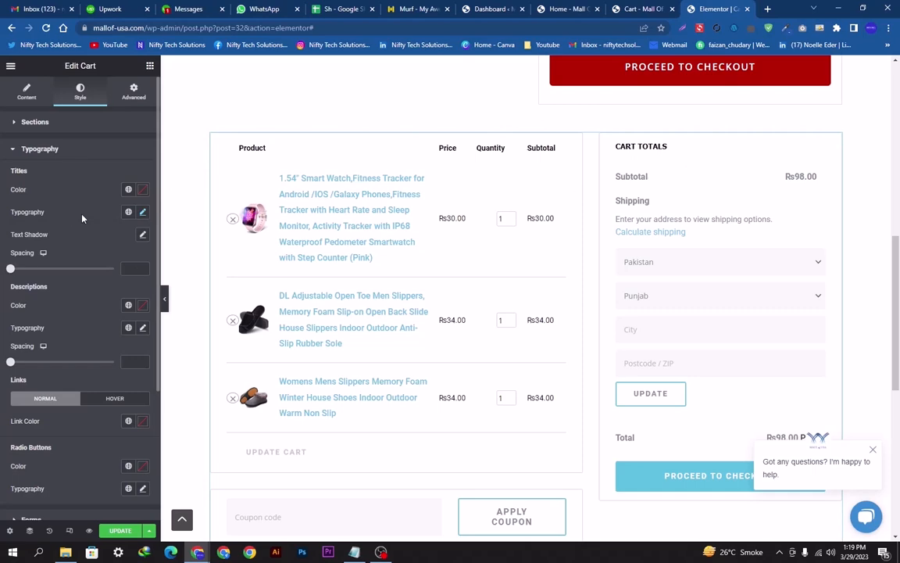
- Try red (#FF0000) as the color of the descriptions text and clear it
{"action": "left_click", "coordinate": [142, 311]}
{"action": "left_click_drag", "start_coordinate": [108, 368], "coordinate": [141, 346]}
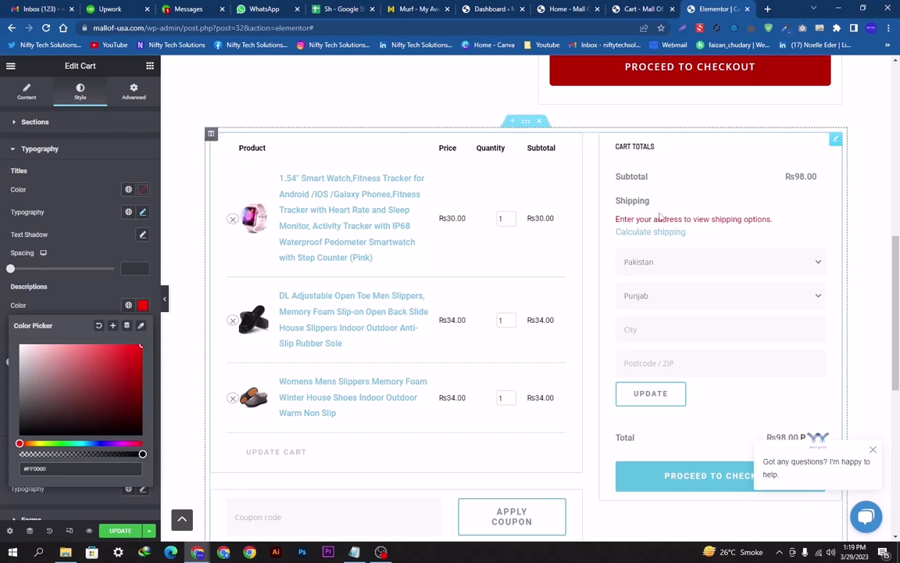
{"action": "left_click", "coordinate": [100, 295]}
{"action": "left_click", "coordinate": [142, 304]}
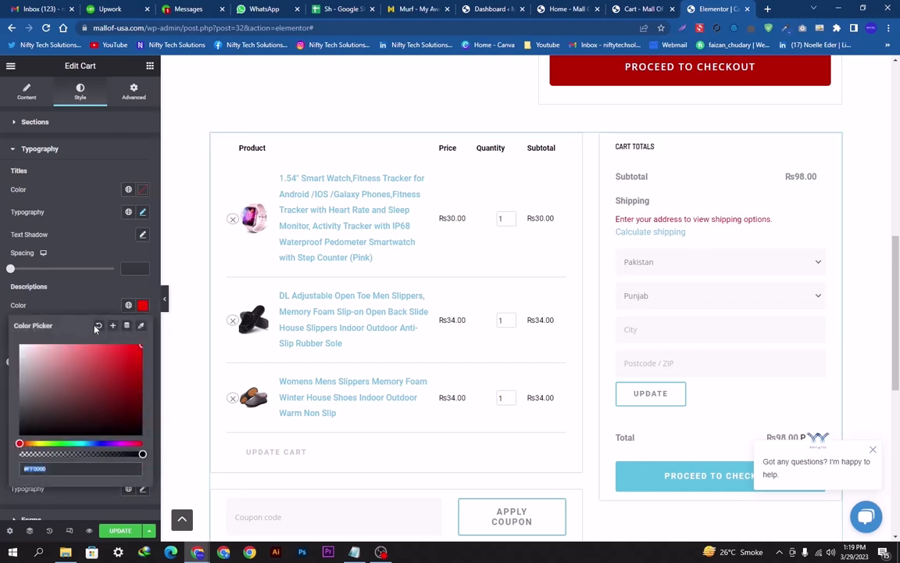
{"action": "left_click", "coordinate": [99, 325]}
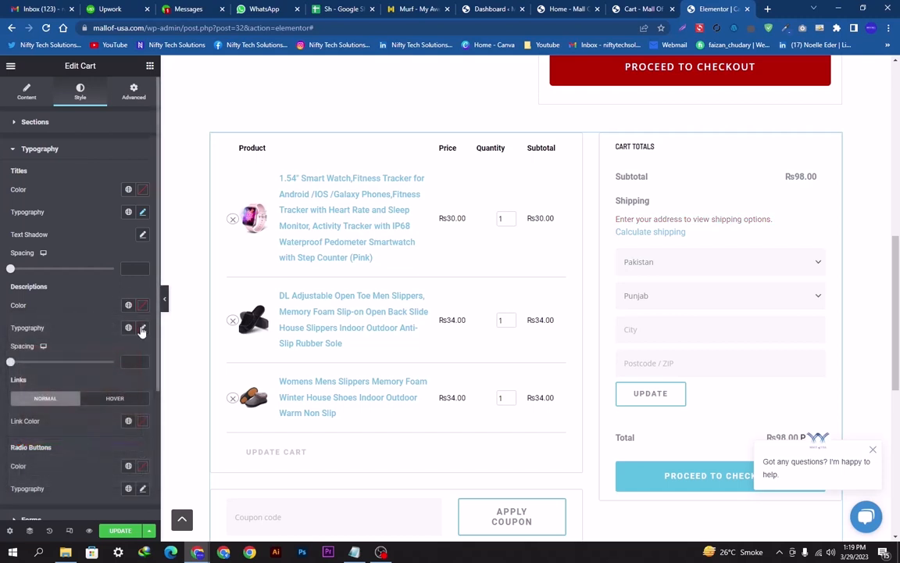
- Try a custom color for the radio buttons in the Typography style settings and clear it
{"action": "left_click_drag", "start_coordinate": [155, 293], "coordinate": [158, 411]}
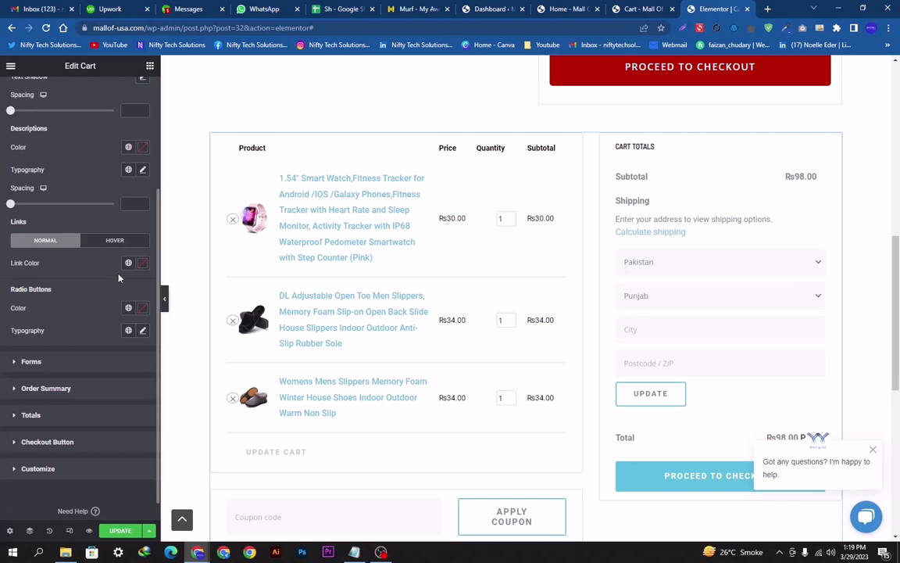
{"action": "left_click", "coordinate": [143, 312]}
{"action": "left_click_drag", "start_coordinate": [129, 373], "coordinate": [20, 406]}
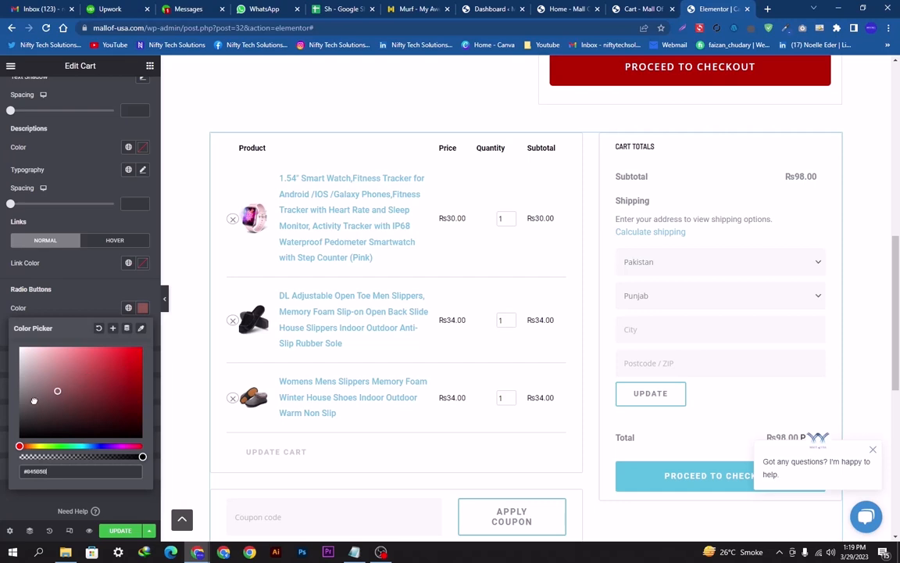
{"action": "left_click", "coordinate": [100, 329]}
{"action": "left_click", "coordinate": [75, 297]}
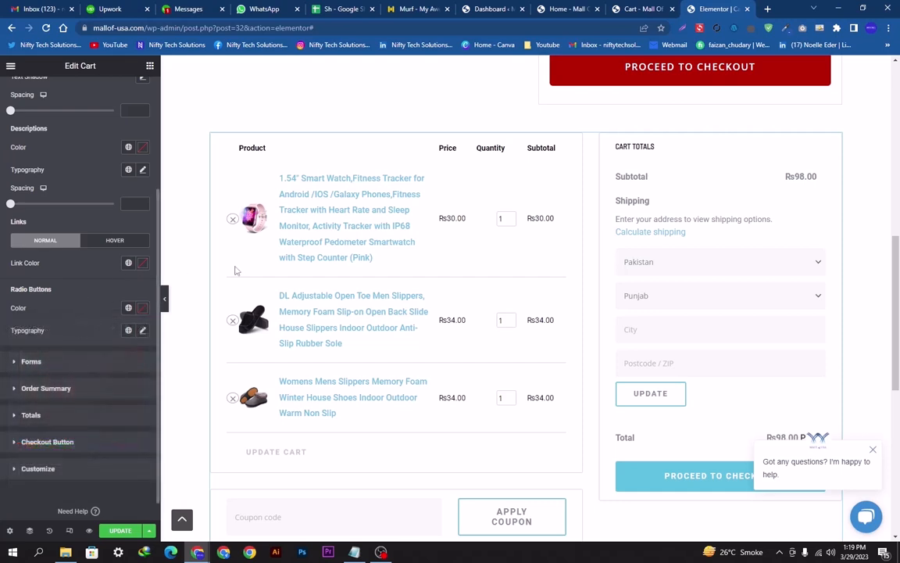
- Look through the Forms and Order Summary style options of the Cart widget
{"action": "left_click", "coordinate": [30, 362]}
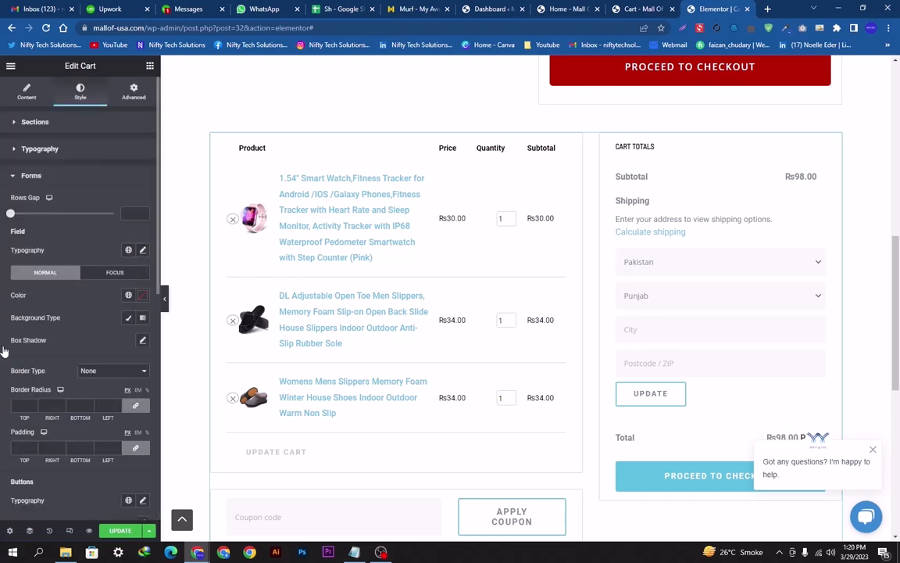
{"action": "scroll", "coordinate": [3, 357], "scroll_direction": "down", "scroll_amount": 5}
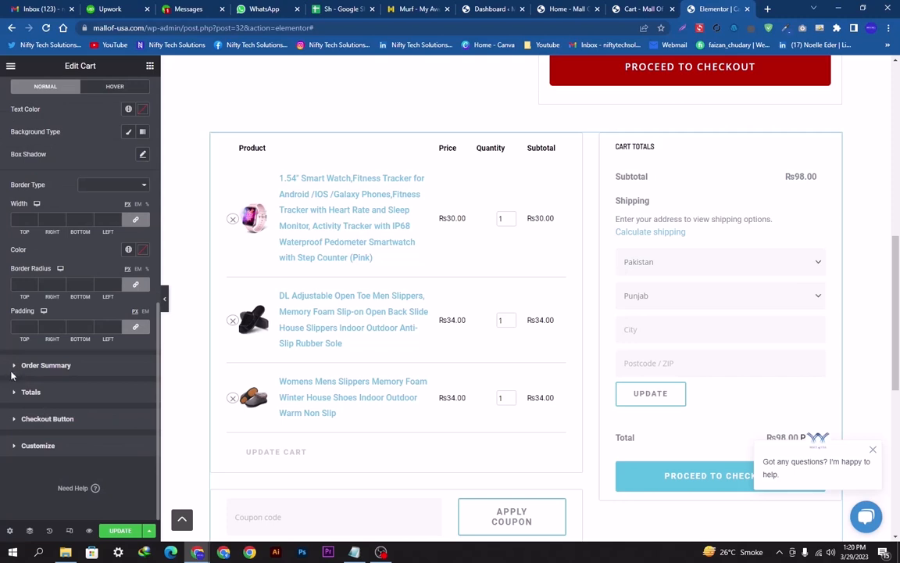
{"action": "left_click", "coordinate": [11, 368]}
{"action": "scroll", "coordinate": [86, 247], "scroll_direction": "down", "scroll_amount": 5}
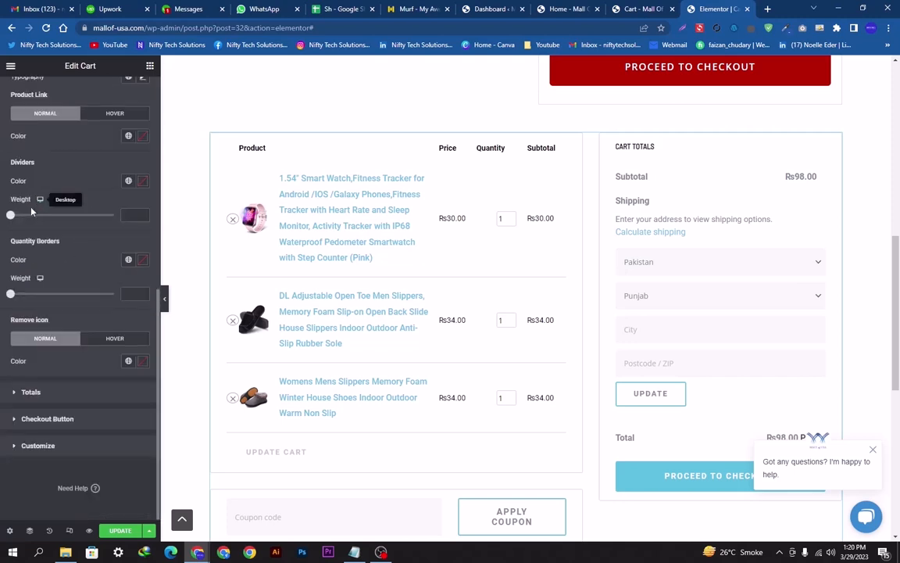
{"action": "scroll", "coordinate": [31, 211], "scroll_direction": "up", "scroll_amount": 5}
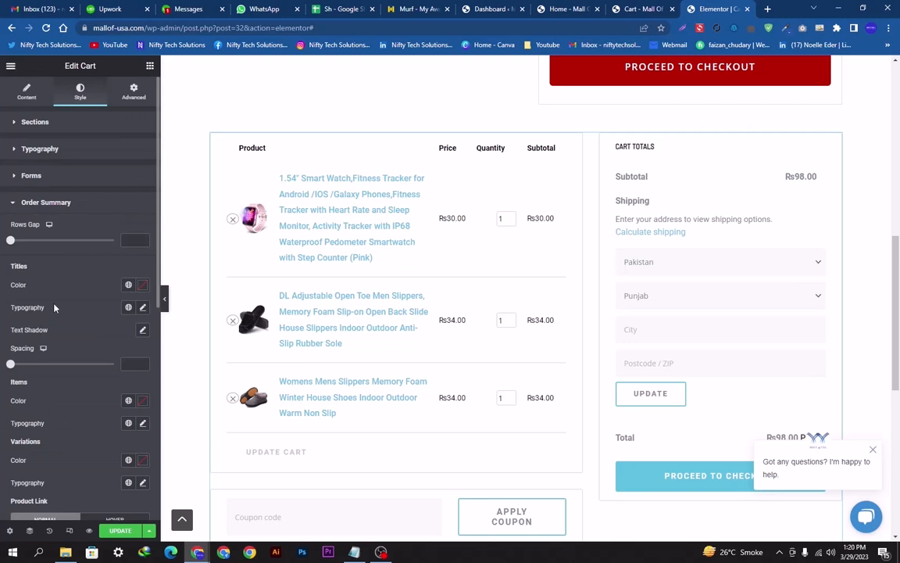
- Try red (#F20000) as the color of the Order Summary titles and clear it
{"action": "left_click", "coordinate": [142, 285]}
{"action": "left_click", "coordinate": [142, 335]}
{"action": "left_click_drag", "start_coordinate": [147, 336], "coordinate": [142, 328]}
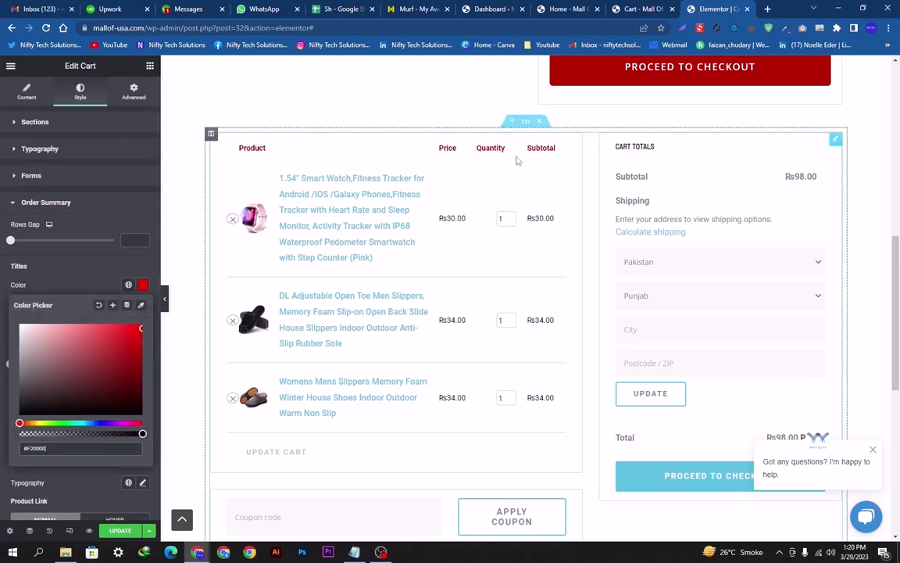
{"action": "left_click", "coordinate": [81, 252]}
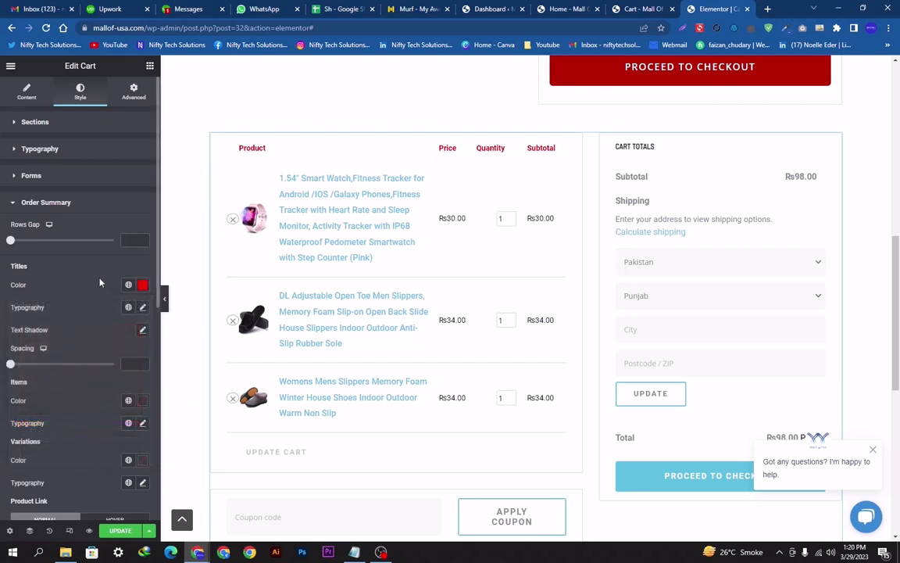
- Try red (#E21D1D) as the normal color of the Order Summary's remove icon and clear it
{"action": "scroll", "coordinate": [33, 296], "scroll_direction": "down", "scroll_amount": 5}
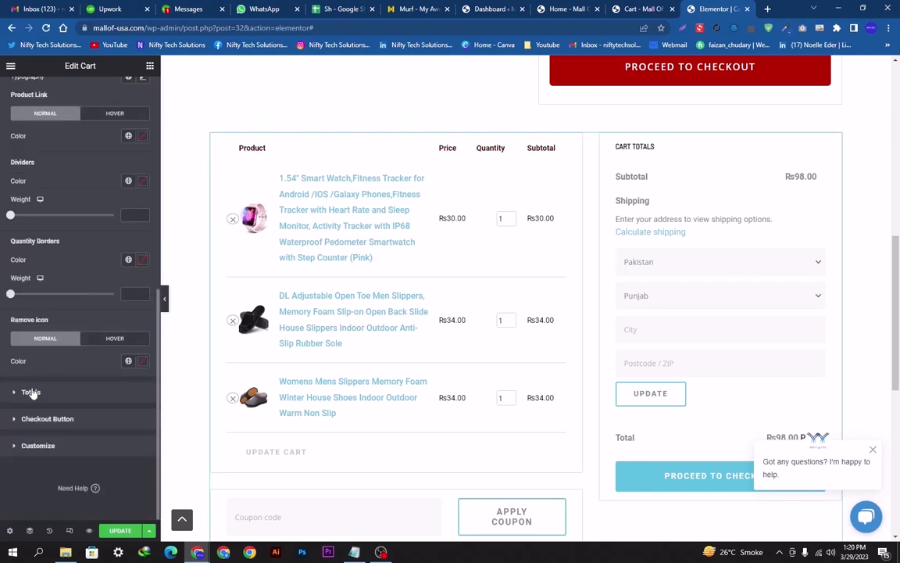
{"action": "left_click", "coordinate": [141, 361]}
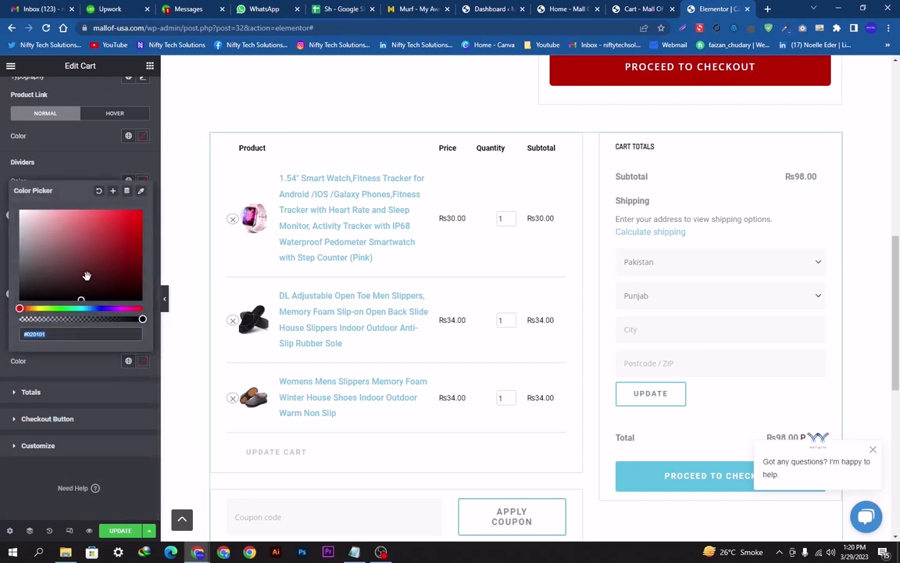
{"action": "left_click_drag", "start_coordinate": [119, 237], "coordinate": [126, 219]}
{"action": "right_click", "coordinate": [127, 220]}
{"action": "left_click", "coordinate": [99, 359]}
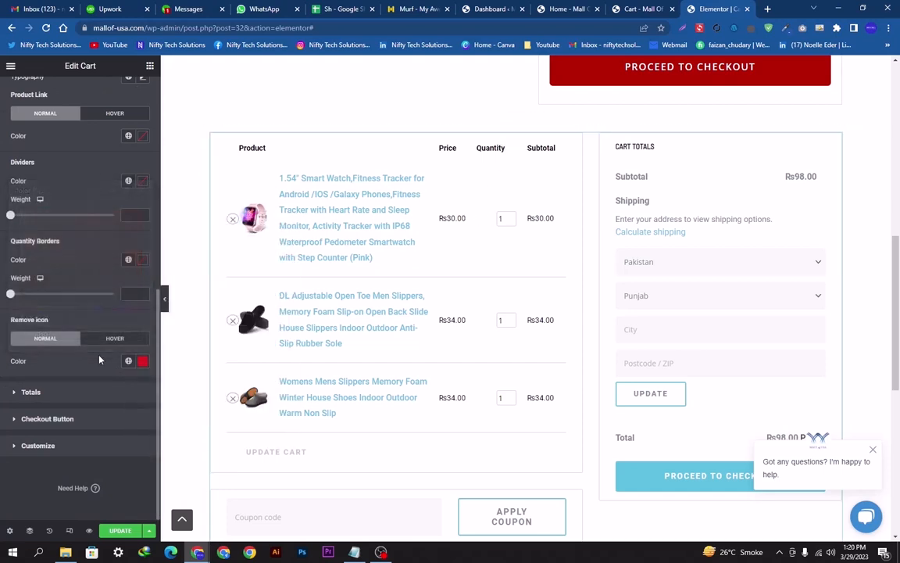
{"action": "left_click", "coordinate": [140, 361]}
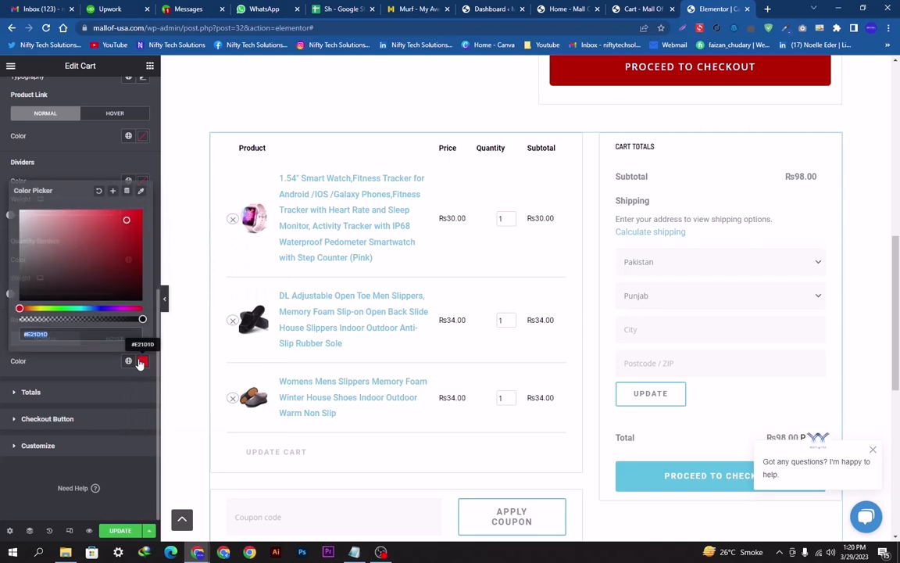
{"action": "left_click", "coordinate": [99, 191]}
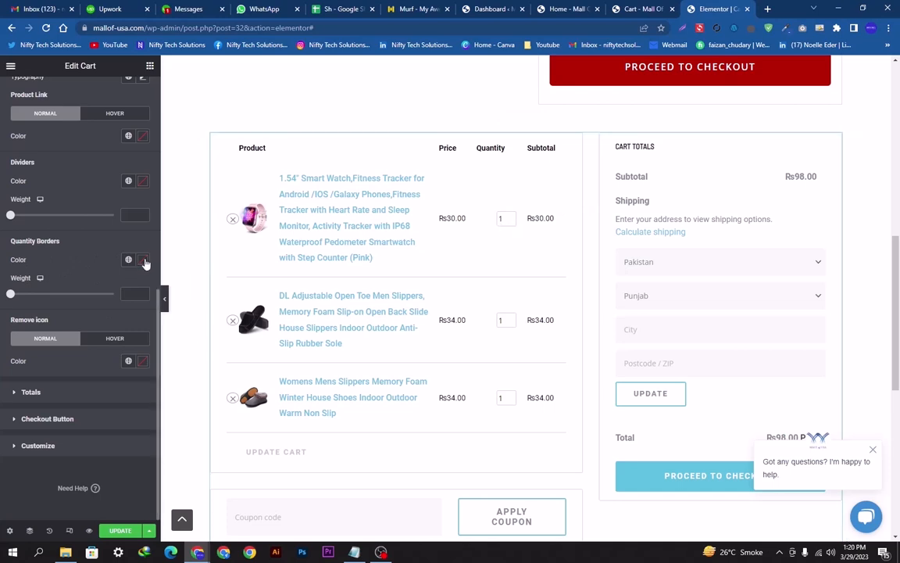
- Try red (#FF0000) as the color of the quantity borders in the Order Summary and clear it
{"action": "left_click", "coordinate": [143, 260]}
{"action": "left_click", "coordinate": [142, 301]}
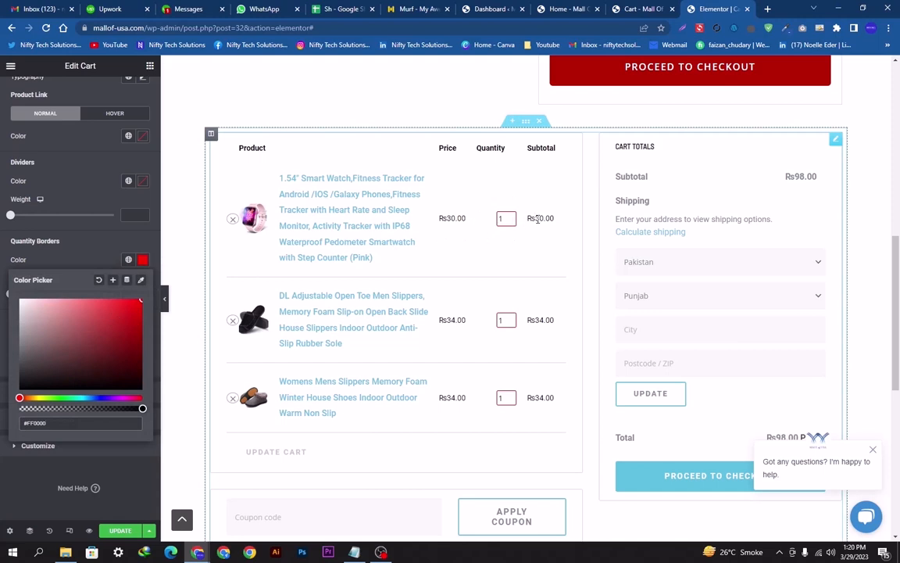
{"action": "left_click", "coordinate": [99, 280]}
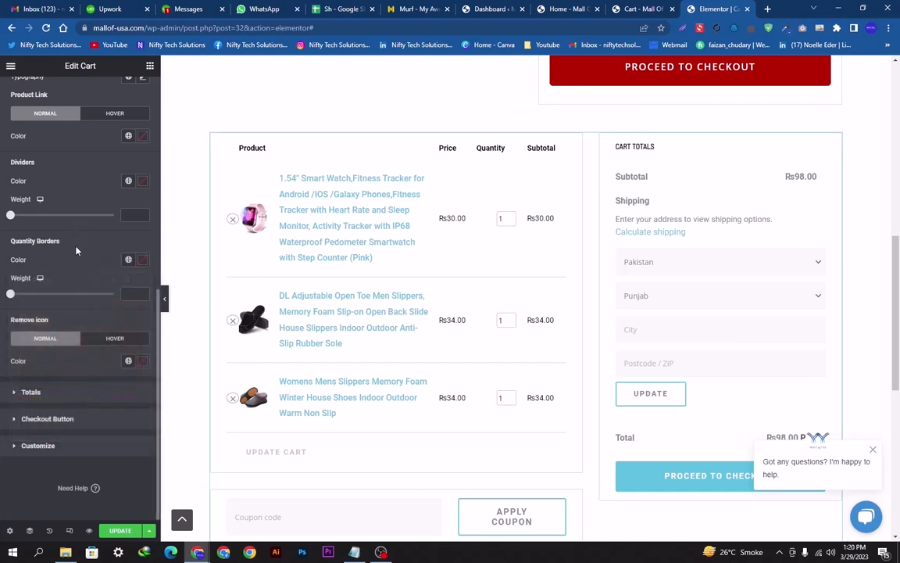
- In the Totals style settings, set the titles and totals color to red and the total divider's weight to 51 px
{"action": "left_click", "coordinate": [32, 396]}
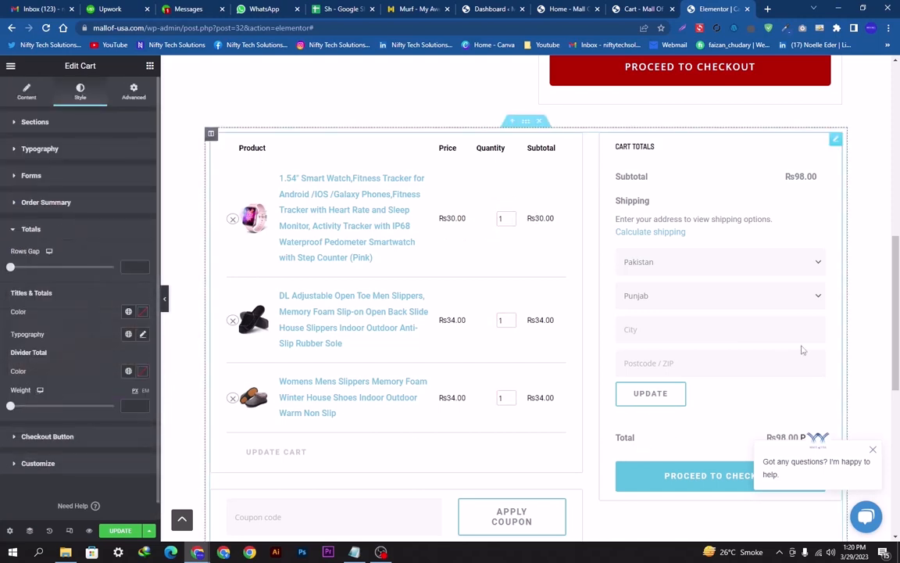
{"action": "scroll", "coordinate": [805, 313], "scroll_direction": "down", "scroll_amount": 1}
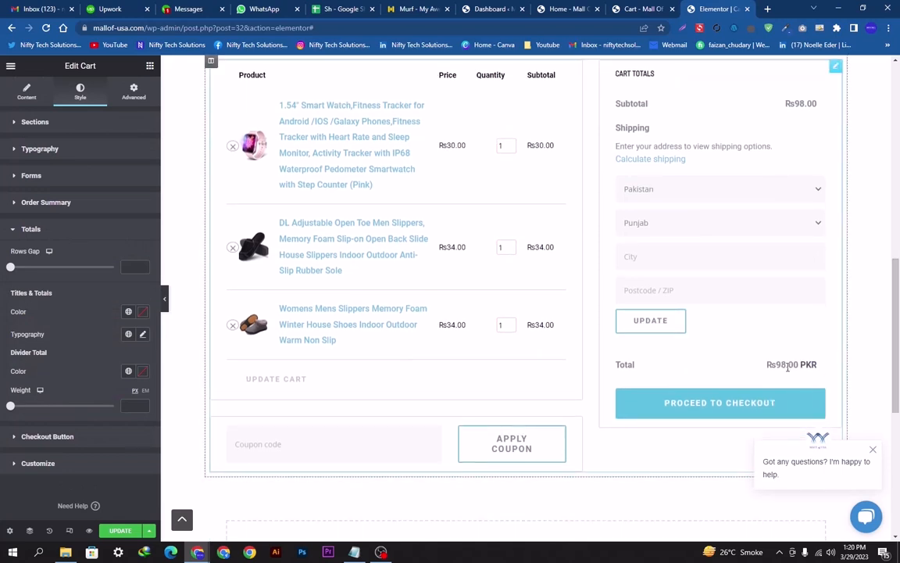
{"action": "left_click", "coordinate": [144, 311]}
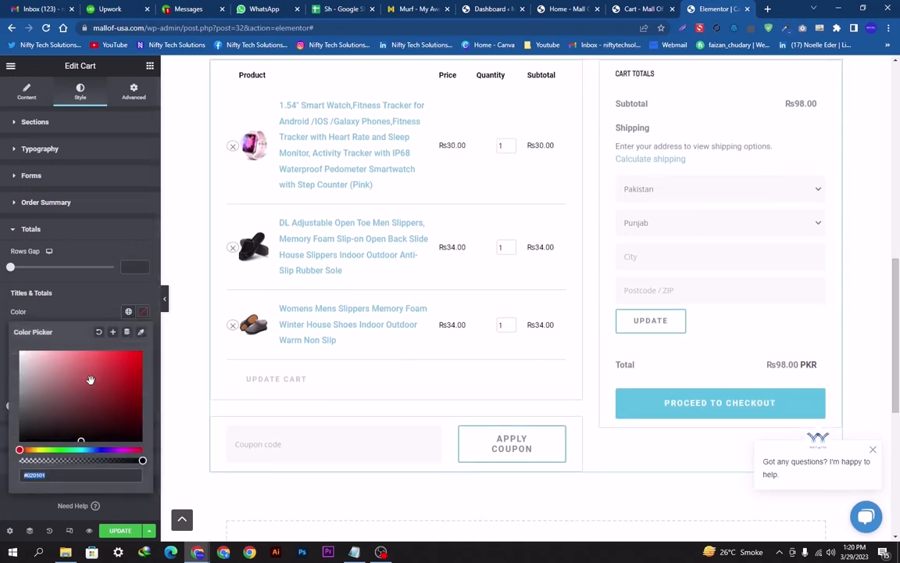
{"action": "left_click", "coordinate": [86, 282]}
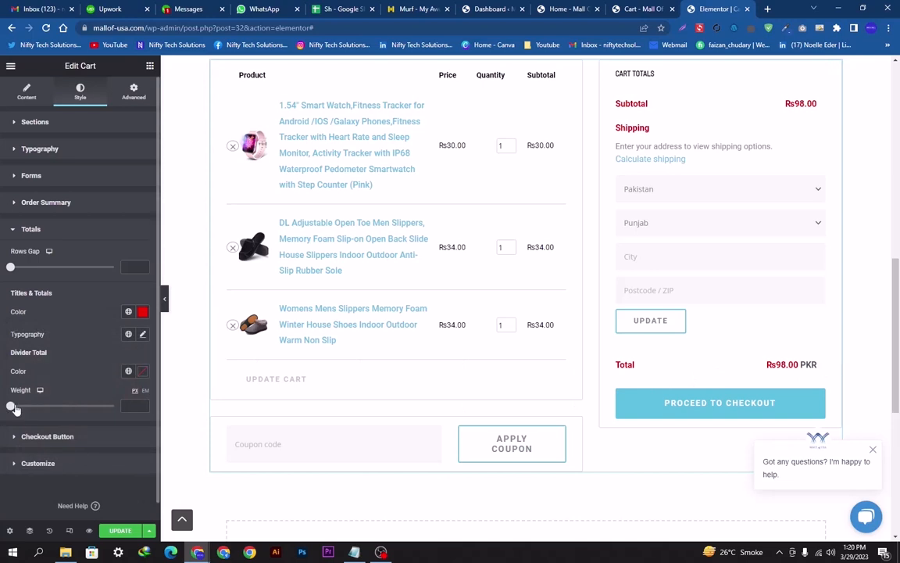
{"action": "left_click_drag", "start_coordinate": [15, 409], "coordinate": [67, 411]}
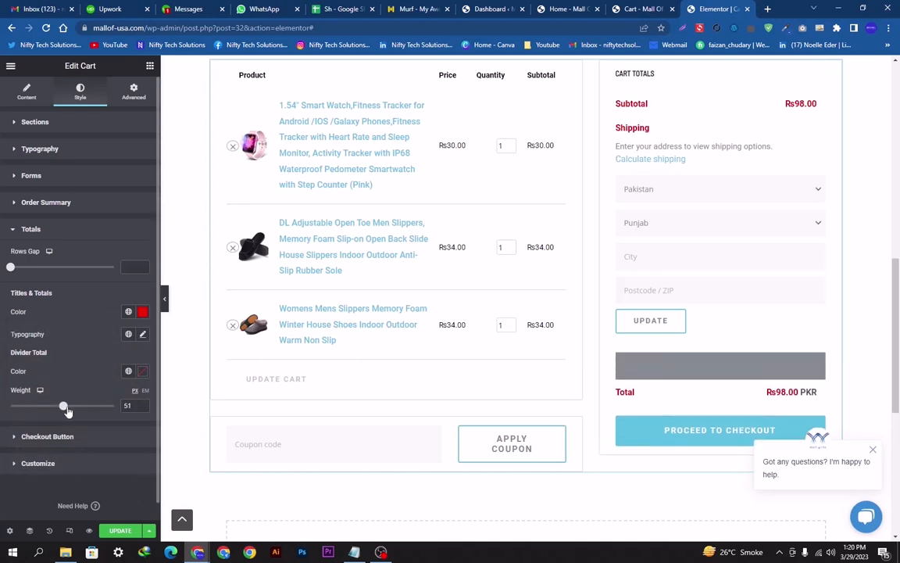
- Clear the color of the titles and totals and the total divider's weight in the Totals style settings
{"action": "left_click", "coordinate": [143, 312]}
{"action": "left_click", "coordinate": [99, 333]}
{"action": "left_click", "coordinate": [88, 314]}
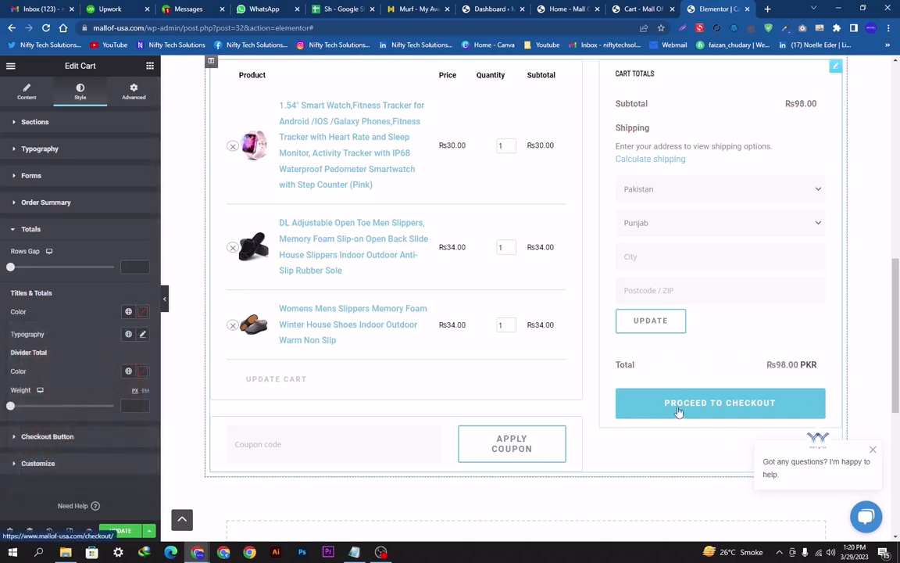
- Give the checkout button a classic background in bright red for its normal state
{"action": "left_click", "coordinate": [20, 442]}
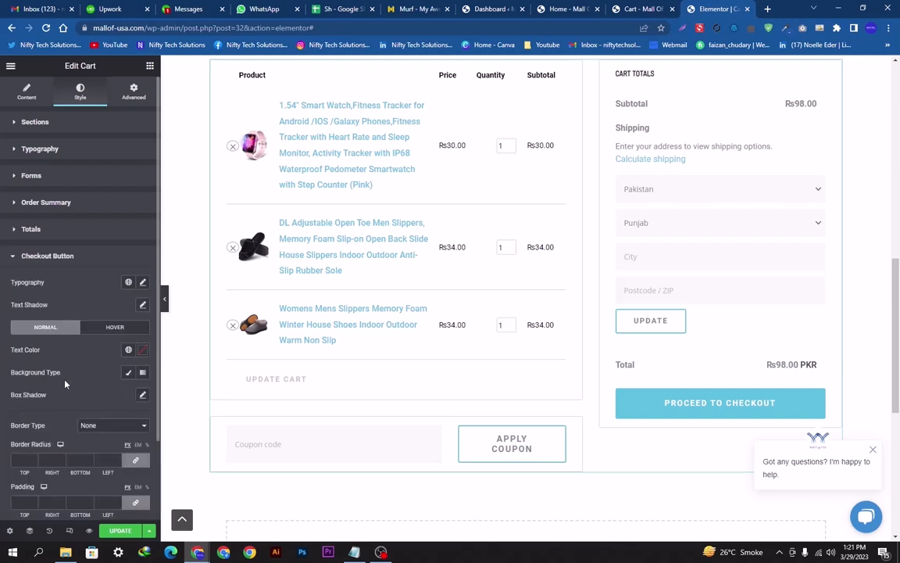
{"action": "scroll", "coordinate": [78, 367], "scroll_direction": "down", "scroll_amount": 2}
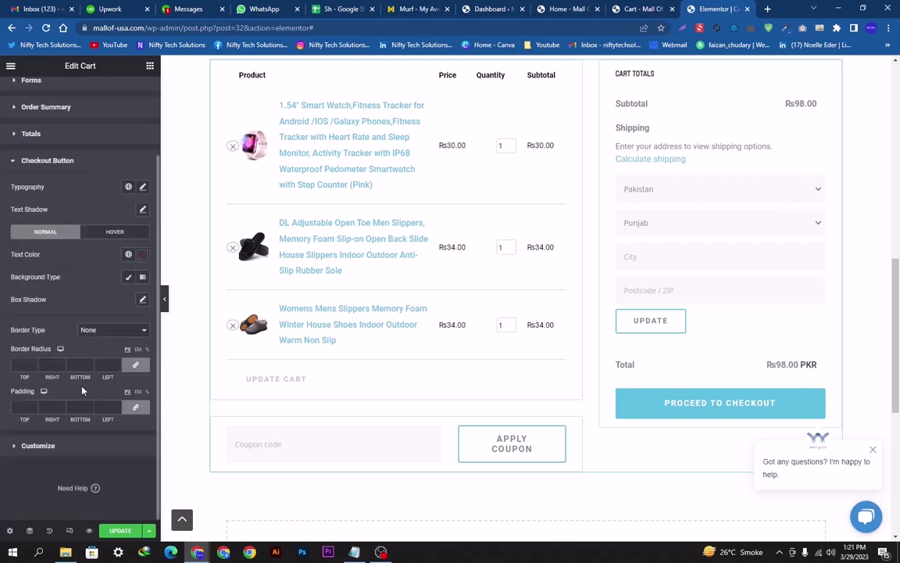
{"action": "left_click", "coordinate": [128, 276]}
{"action": "left_click", "coordinate": [142, 300]}
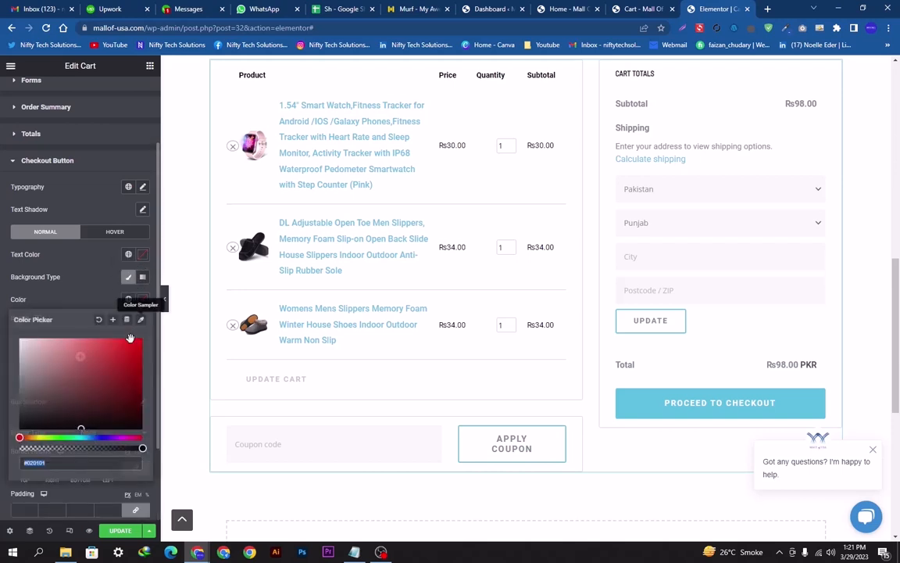
{"action": "left_click_drag", "start_coordinate": [116, 357], "coordinate": [141, 339]}
{"action": "left_click", "coordinate": [105, 287]}
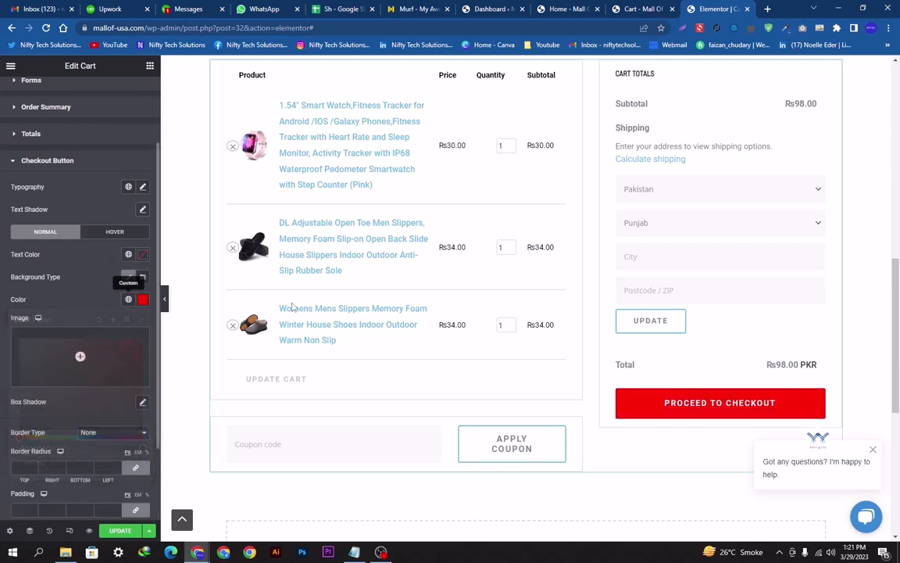
- Give the checkout button a classic near-black background (#0E0E0E) for its hover state
{"action": "left_click", "coordinate": [109, 233]}
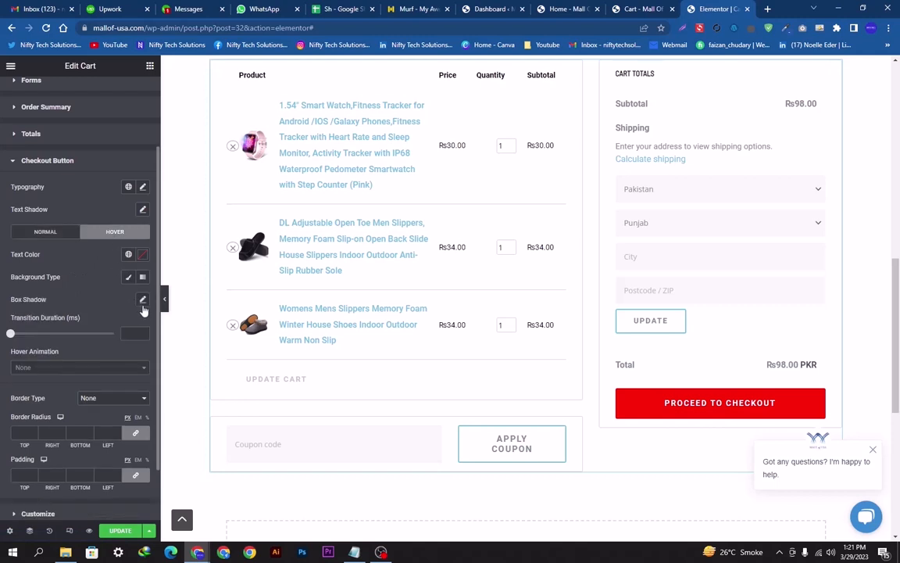
{"action": "left_click", "coordinate": [128, 277]}
{"action": "left_click", "coordinate": [142, 299]}
{"action": "left_click", "coordinate": [58, 394]}
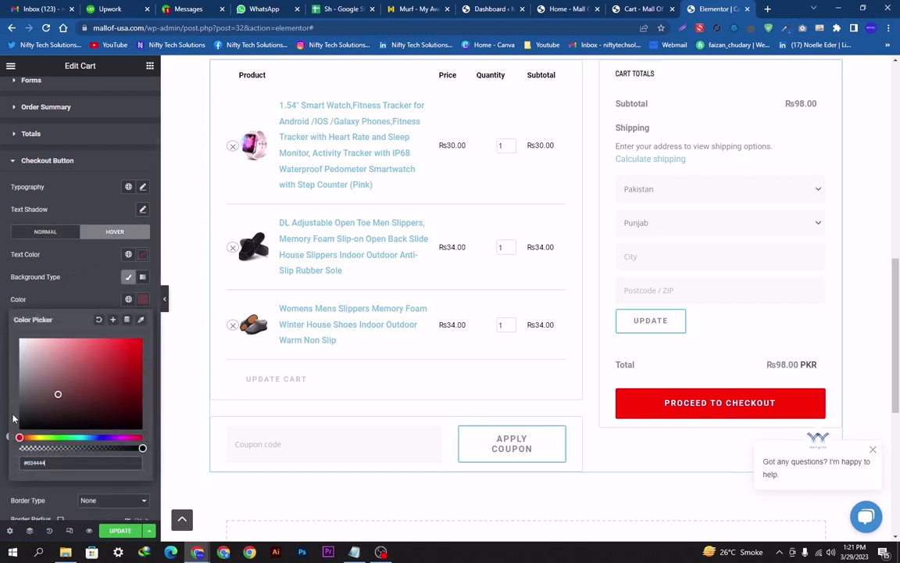
{"action": "left_click_drag", "start_coordinate": [19, 425], "coordinate": [18, 424]}
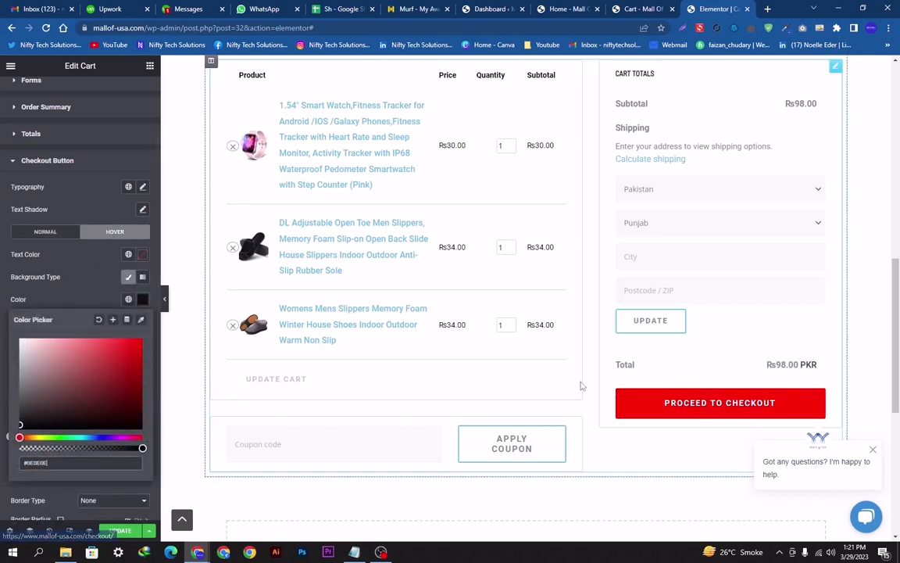
{"action": "left_click", "coordinate": [82, 283]}
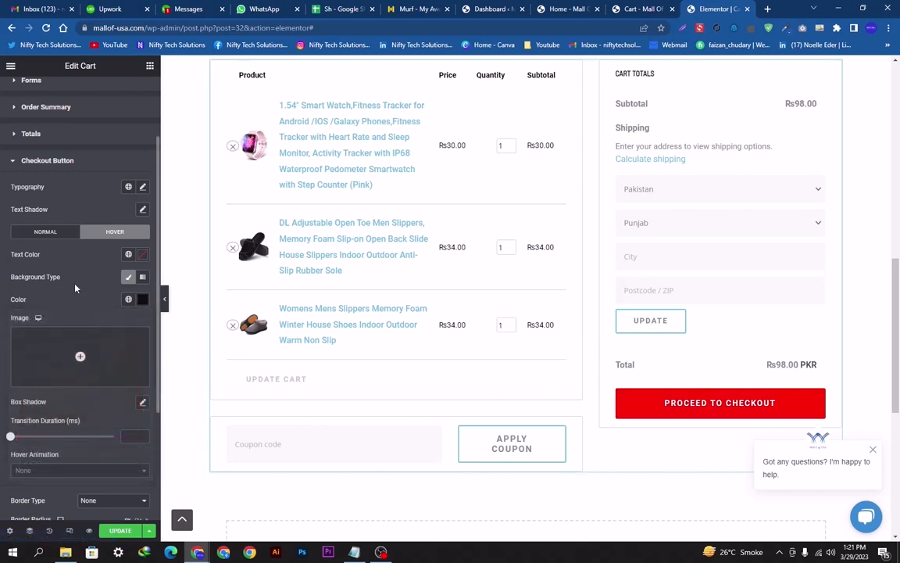
- Try the Pop hover animation on the checkout button, and set the animation to Grow instead
{"action": "left_click", "coordinate": [78, 470]}
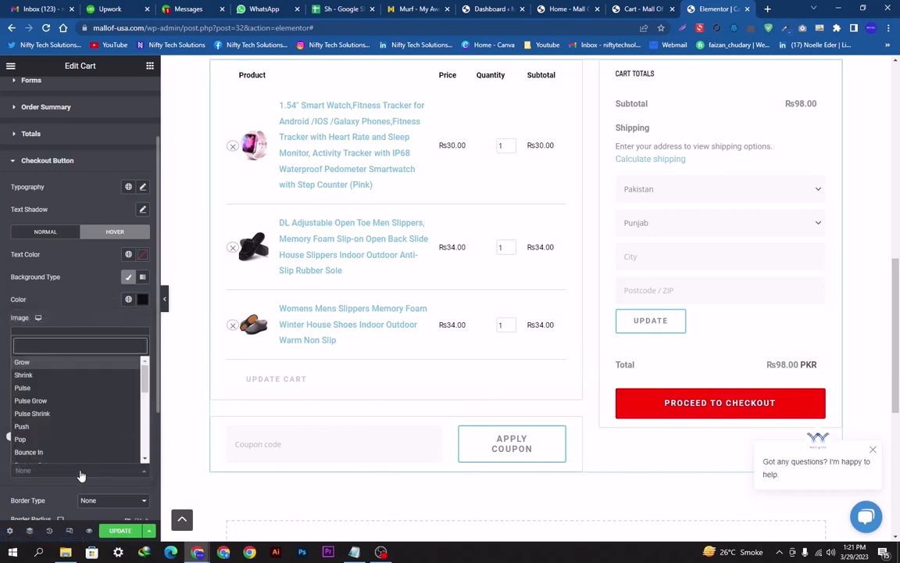
{"action": "left_click", "coordinate": [45, 438]}
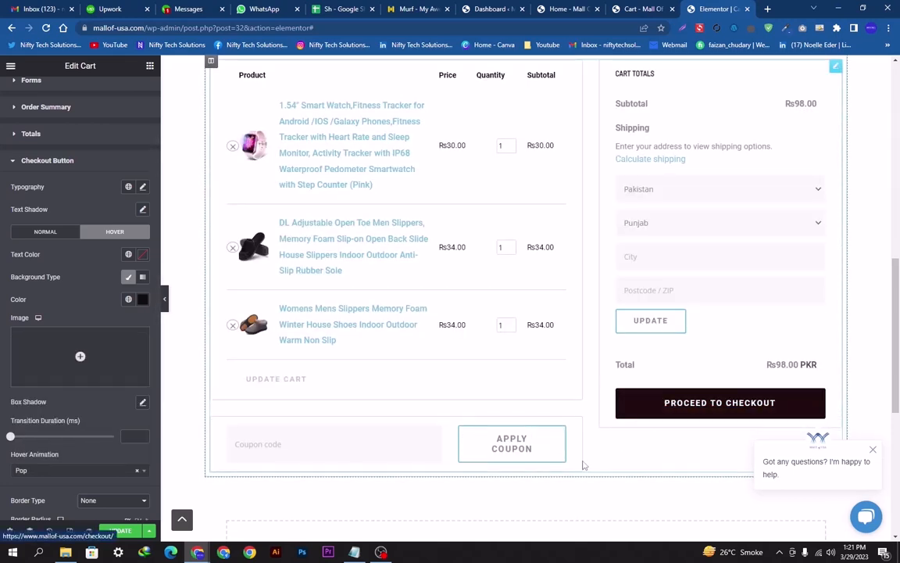
{"action": "left_click", "coordinate": [78, 469]}
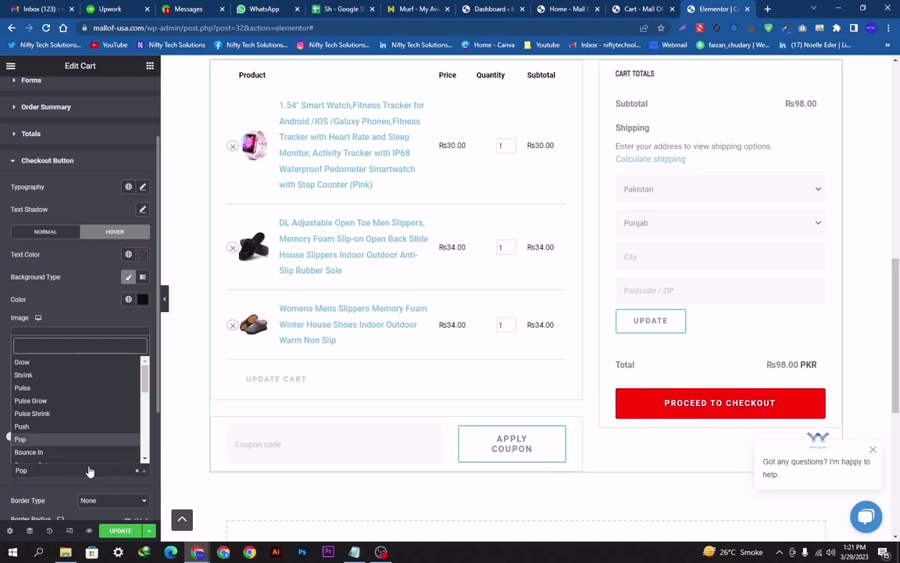
{"action": "left_click", "coordinate": [31, 373]}
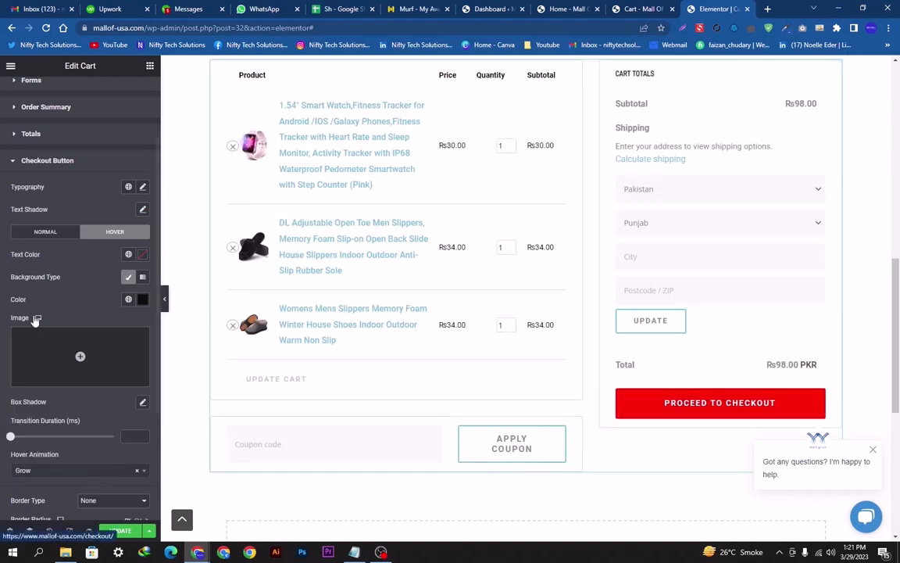
- Open the Cart widget's Customize style settings and look over the original cart section higher on the page
{"action": "scroll", "coordinate": [36, 420], "scroll_direction": "down", "scroll_amount": 2}
{"action": "left_click", "coordinate": [8, 450]}
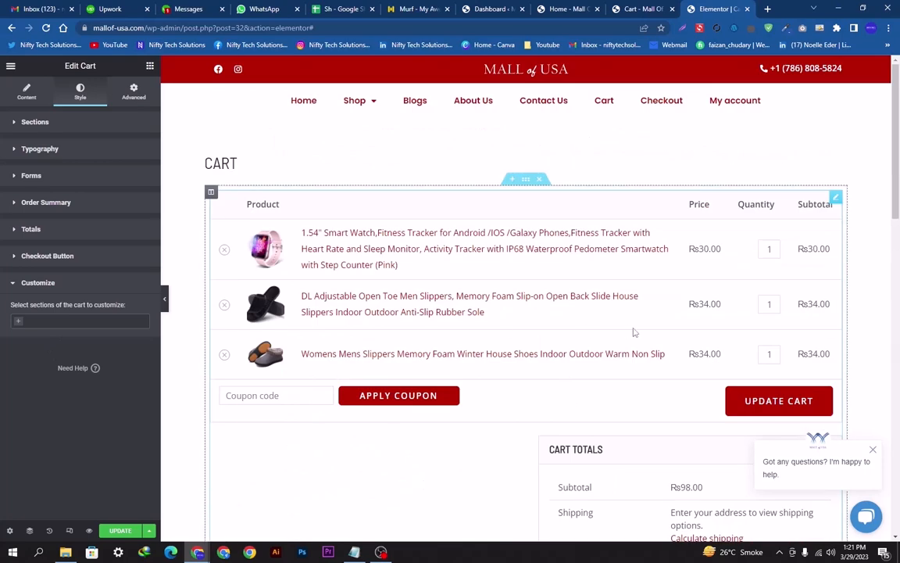
{"action": "left_click_drag", "start_coordinate": [896, 179], "coordinate": [887, 336]}
{"action": "scroll", "coordinate": [883, 312], "scroll_direction": "up", "scroll_amount": 10}
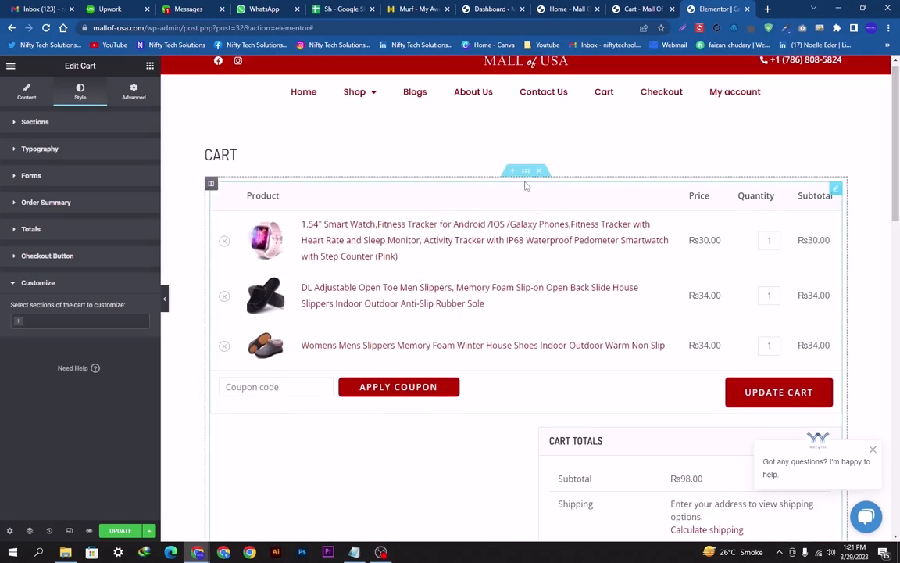
{"action": "scroll", "coordinate": [863, 206], "scroll_direction": "down", "scroll_amount": 5}
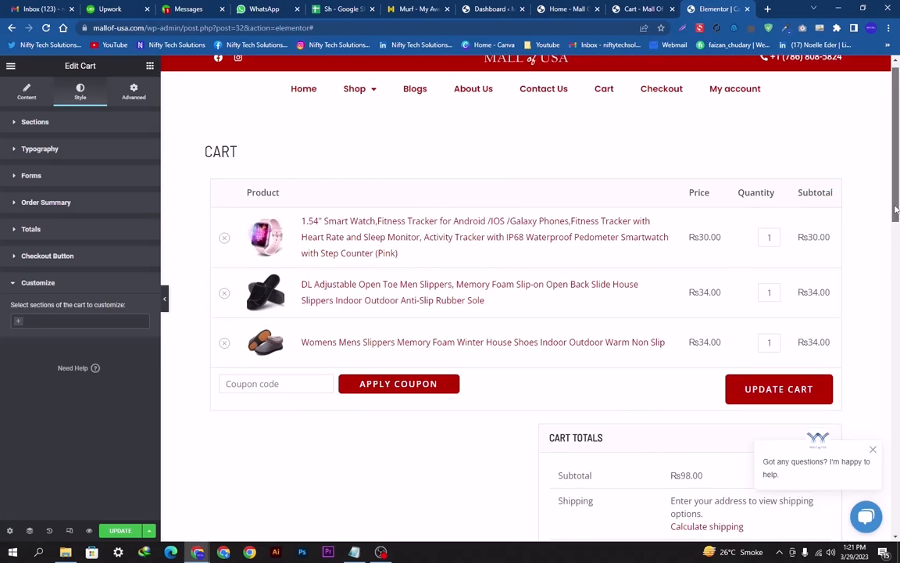
{"action": "scroll", "coordinate": [858, 209], "scroll_direction": "up", "scroll_amount": 5}
{"action": "scroll", "coordinate": [857, 208], "scroll_direction": "up", "scroll_amount": 2}
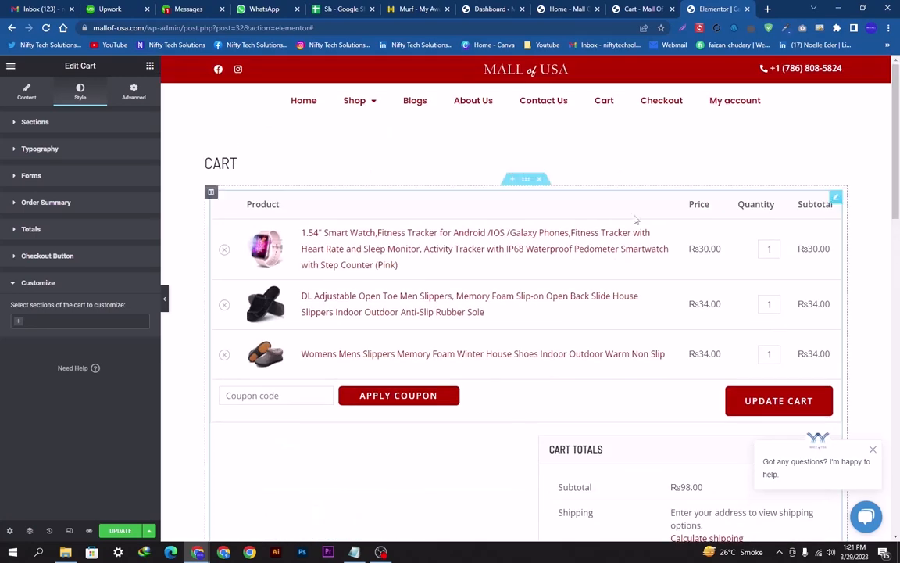
- Hide the original cart section on desktop, tablet and mobile, and update the page
{"action": "left_click", "coordinate": [526, 180]}
{"action": "left_click", "coordinate": [139, 95]}
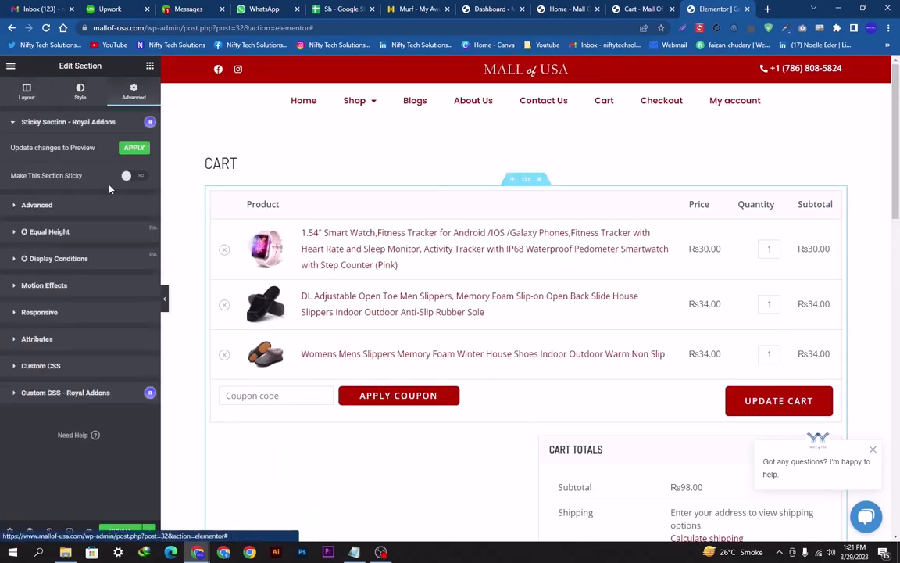
{"action": "left_click", "coordinate": [16, 315]}
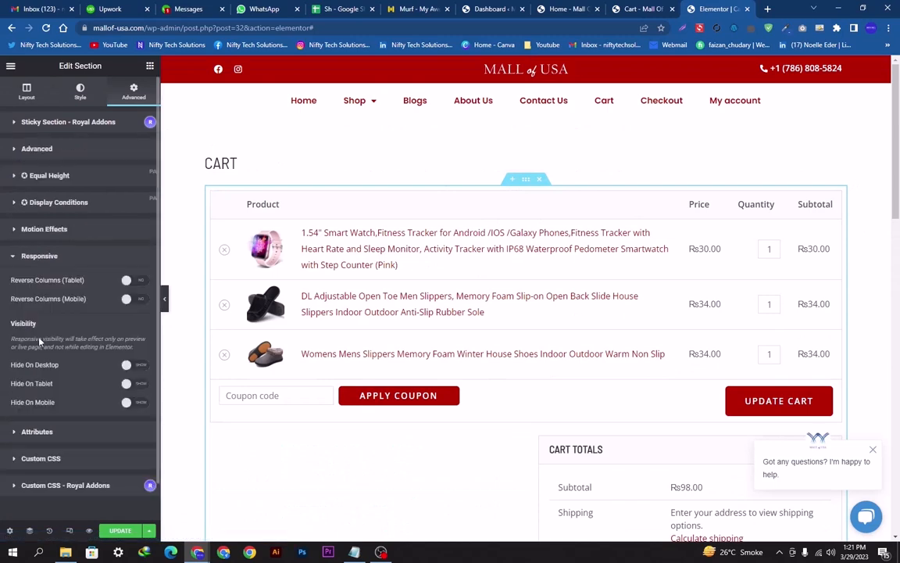
{"action": "left_click", "coordinate": [128, 365]}
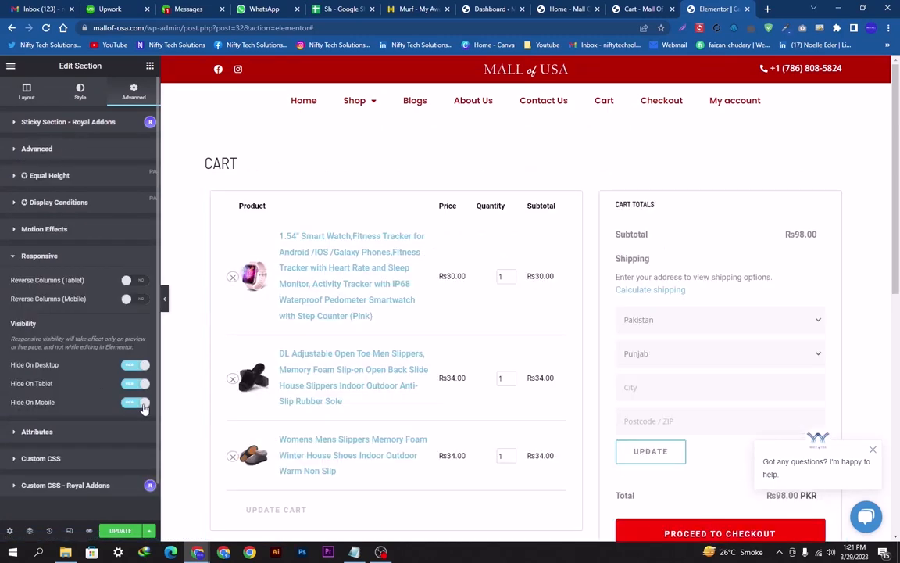
{"action": "scroll", "coordinate": [886, 314], "scroll_direction": "down", "scroll_amount": 5}
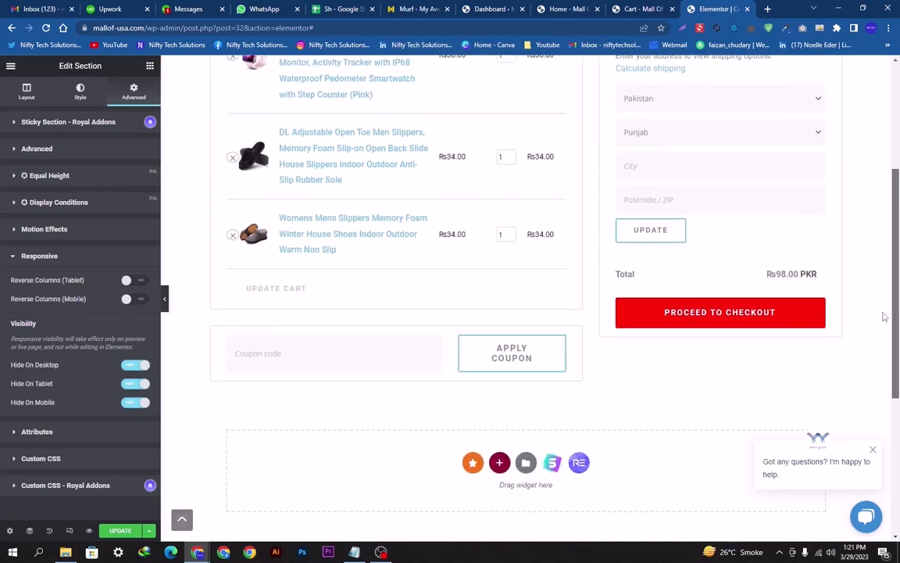
{"action": "scroll", "coordinate": [877, 357], "scroll_direction": "up", "scroll_amount": 3}
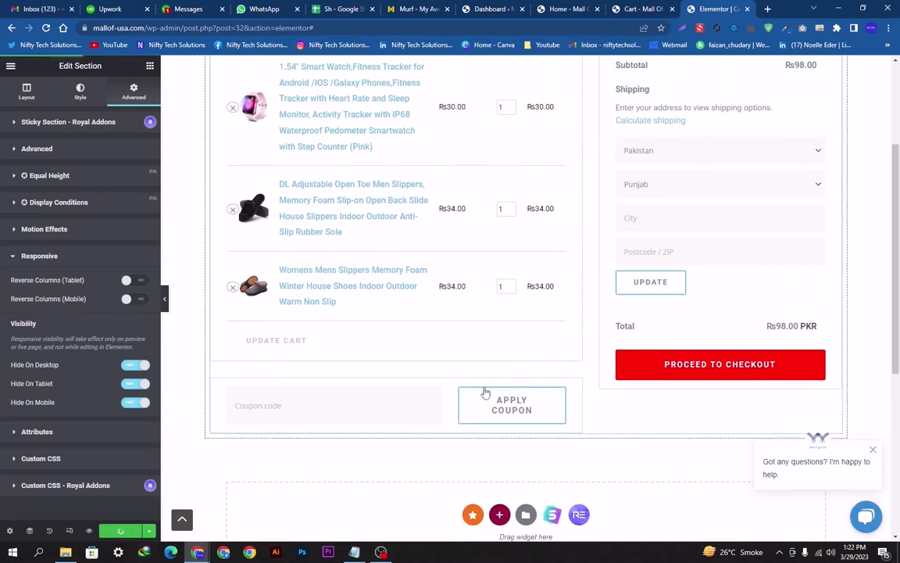
{"action": "scroll", "coordinate": [369, 356], "scroll_direction": "up", "scroll_amount": 3}
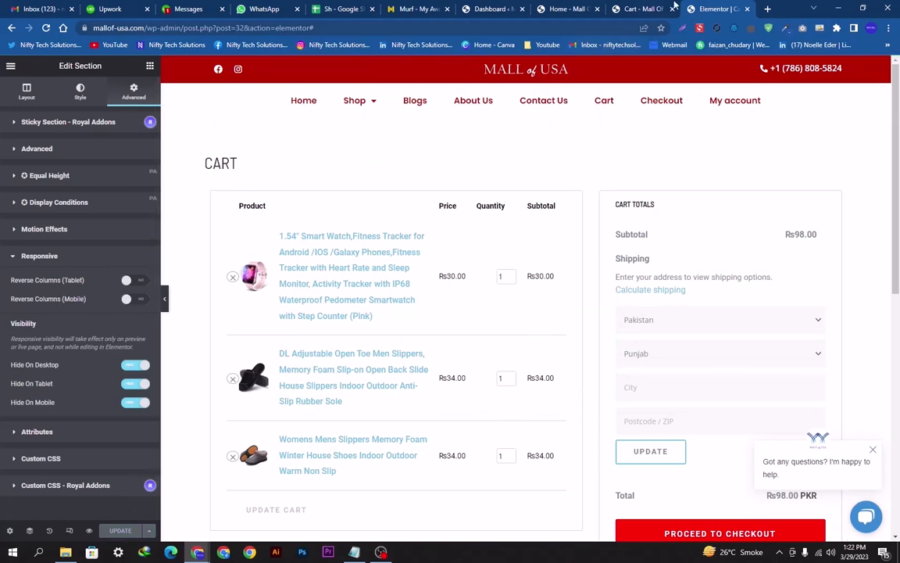
- Reload the live cart page, review its new layout from products to coupon area, and switch to the WordPress dashboard
{"action": "left_click", "coordinate": [633, 8]}
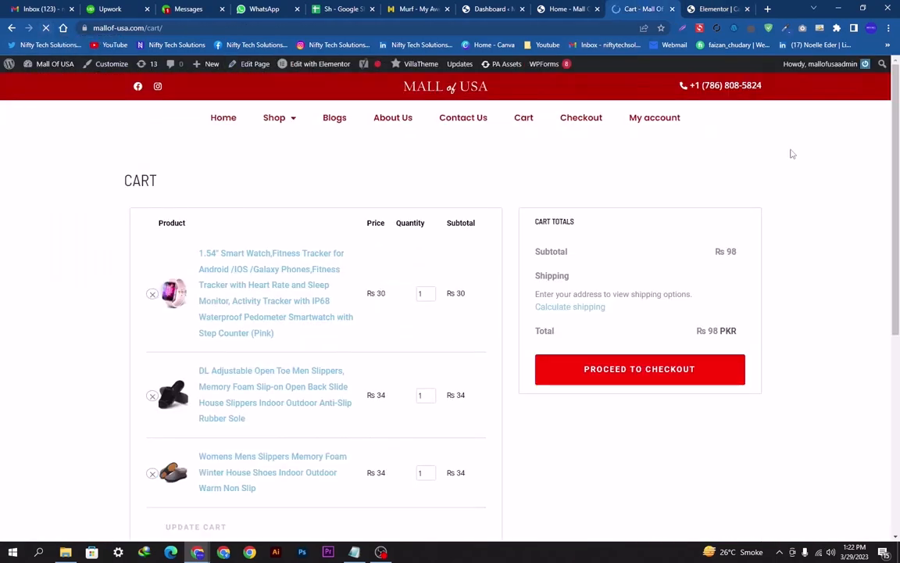
{"action": "scroll", "coordinate": [867, 227], "scroll_direction": "down", "scroll_amount": 3}
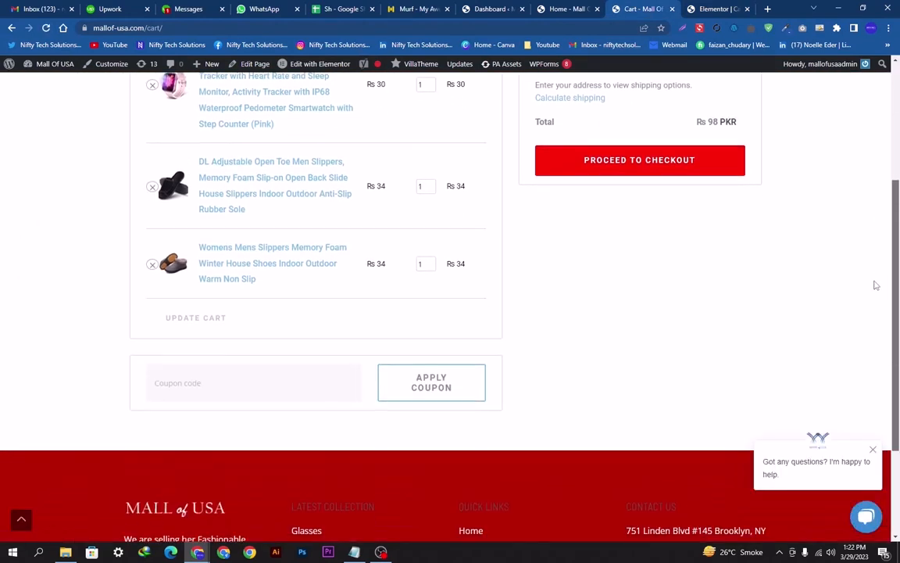
{"action": "scroll", "coordinate": [875, 268], "scroll_direction": "up", "scroll_amount": 3}
{"action": "scroll", "coordinate": [855, 257], "scroll_direction": "down", "scroll_amount": 3}
{"action": "scroll", "coordinate": [868, 189], "scroll_direction": "up", "scroll_amount": 3}
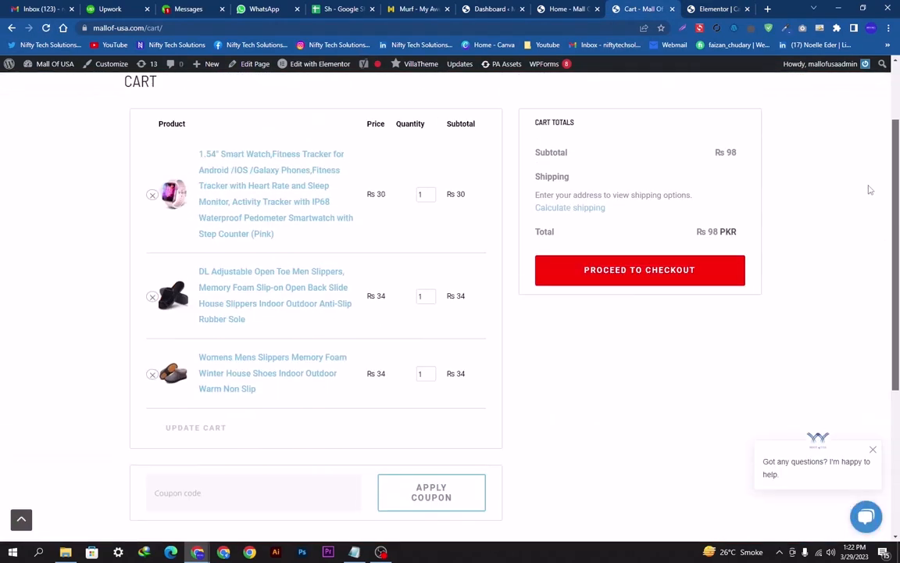
{"action": "left_click", "coordinate": [488, 8]}
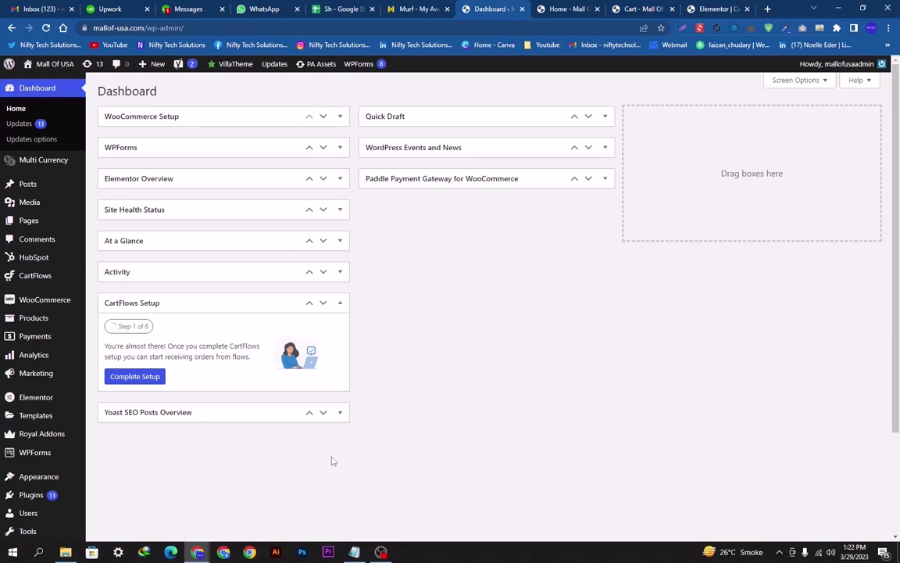